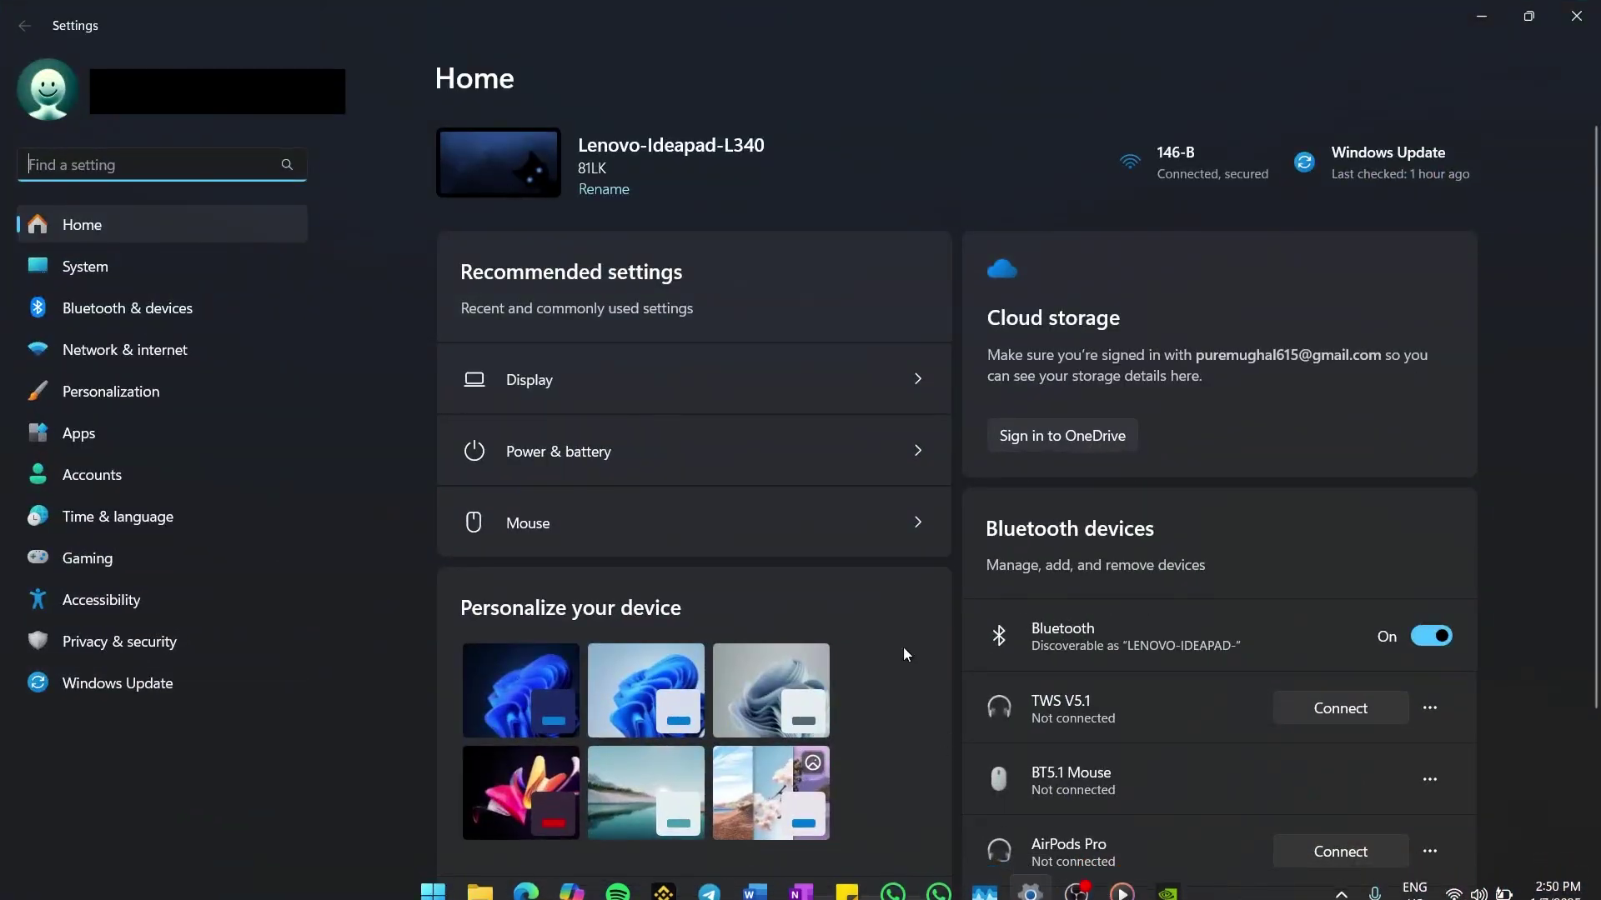
# Step: Go to Gaming > Game Mode and confirm Game Mode is switched on
pyautogui.click(135, 544)
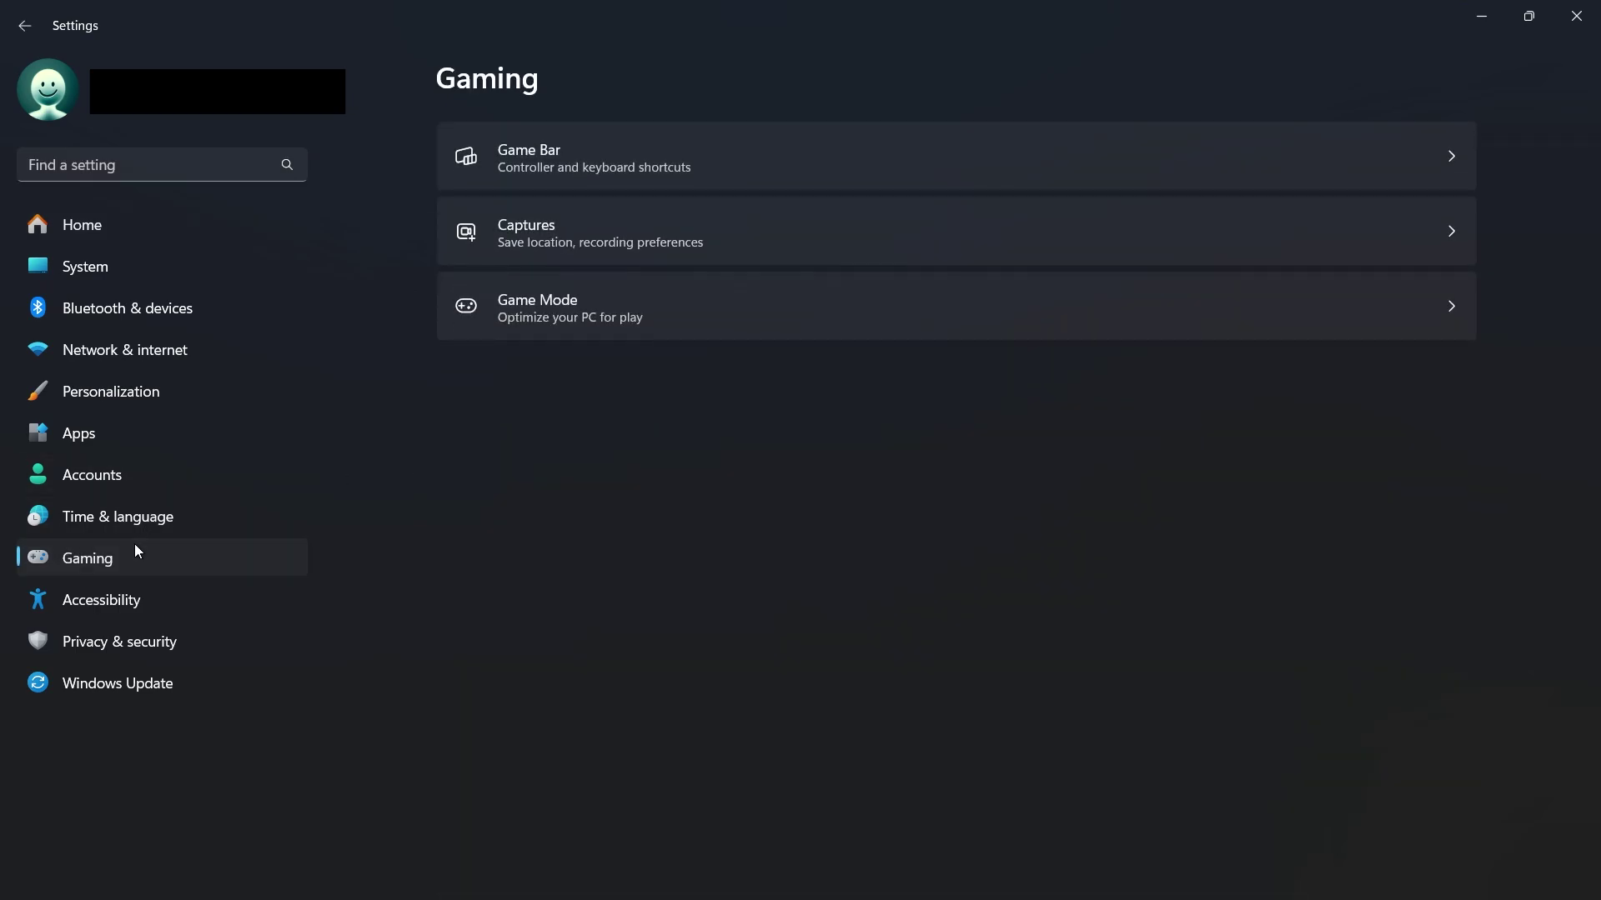
pyautogui.click(525, 305)
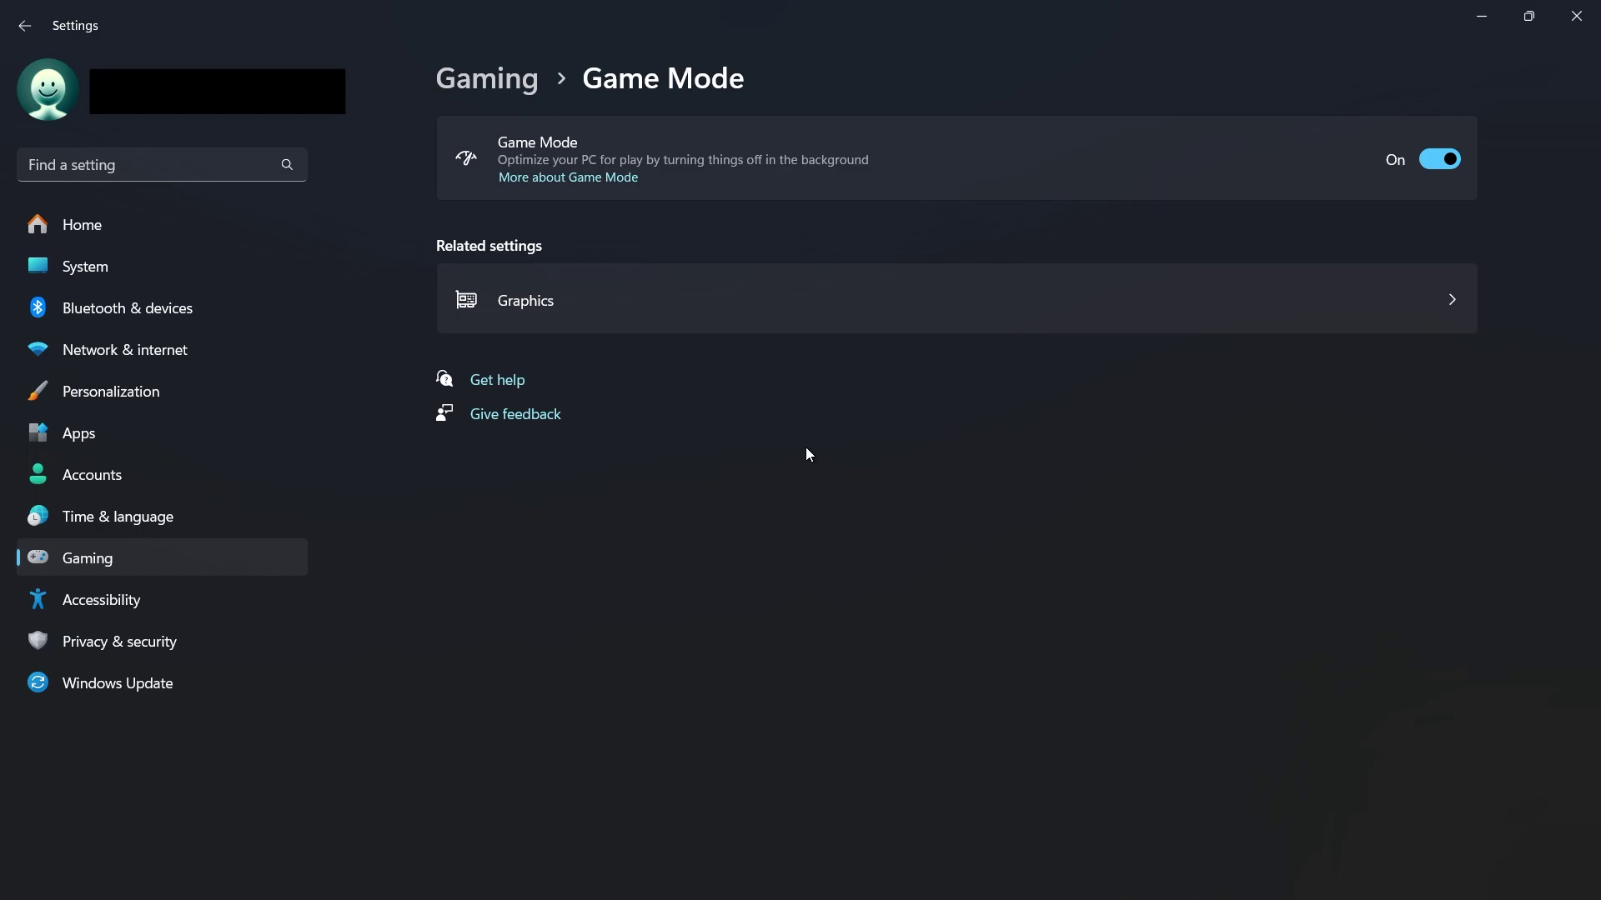
pyautogui.press('super')
pyautogui.write('advanced ')
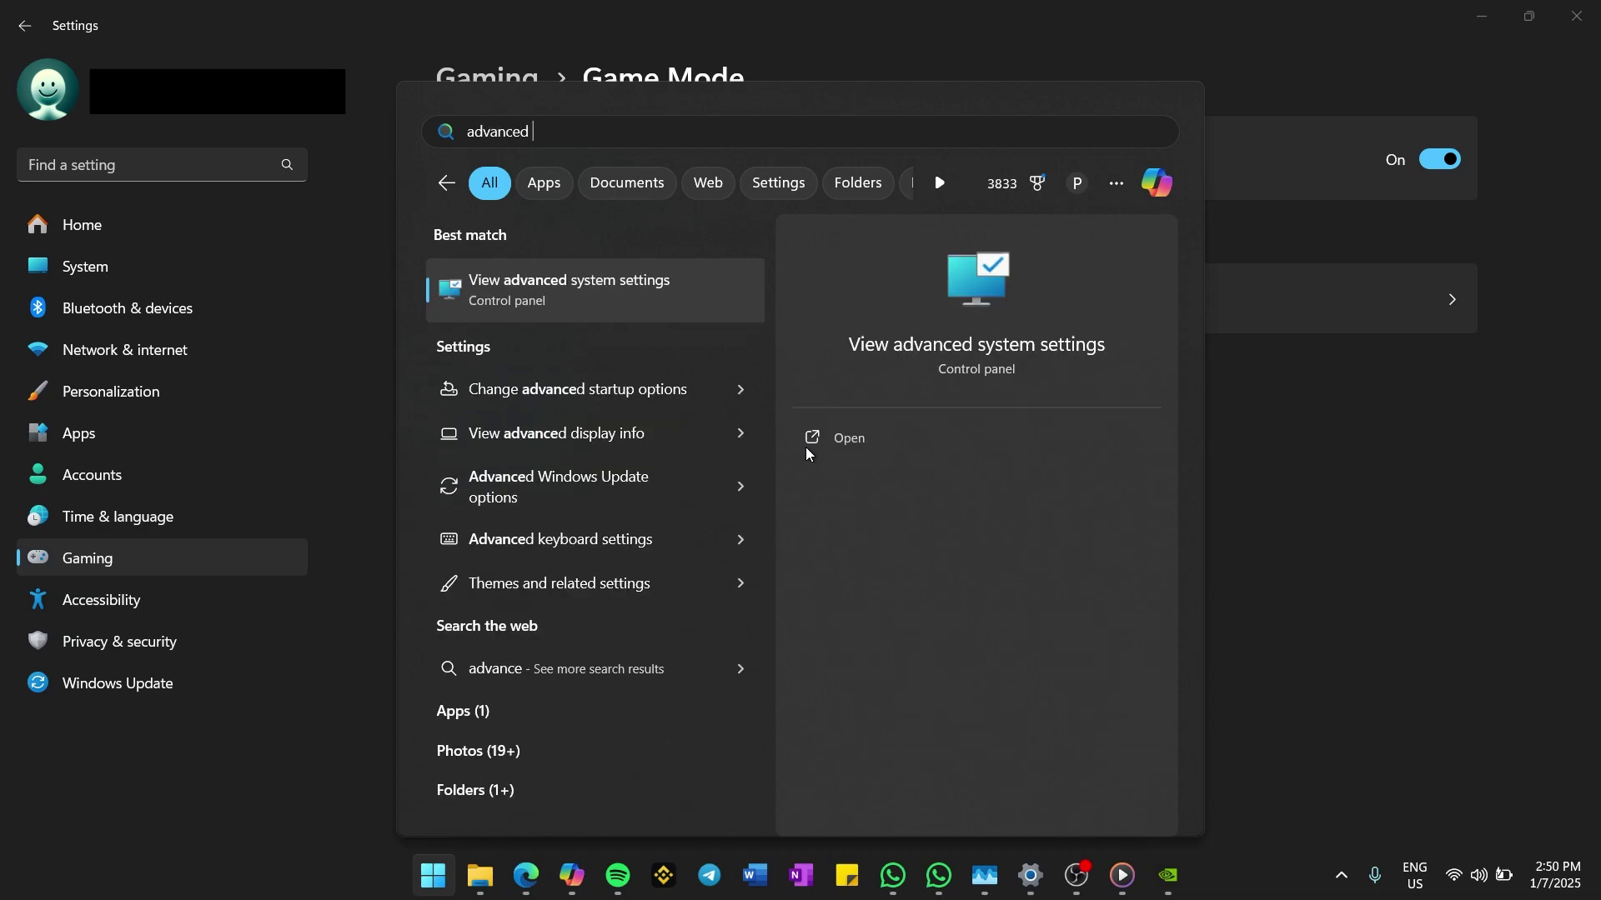
pyautogui.write('system')
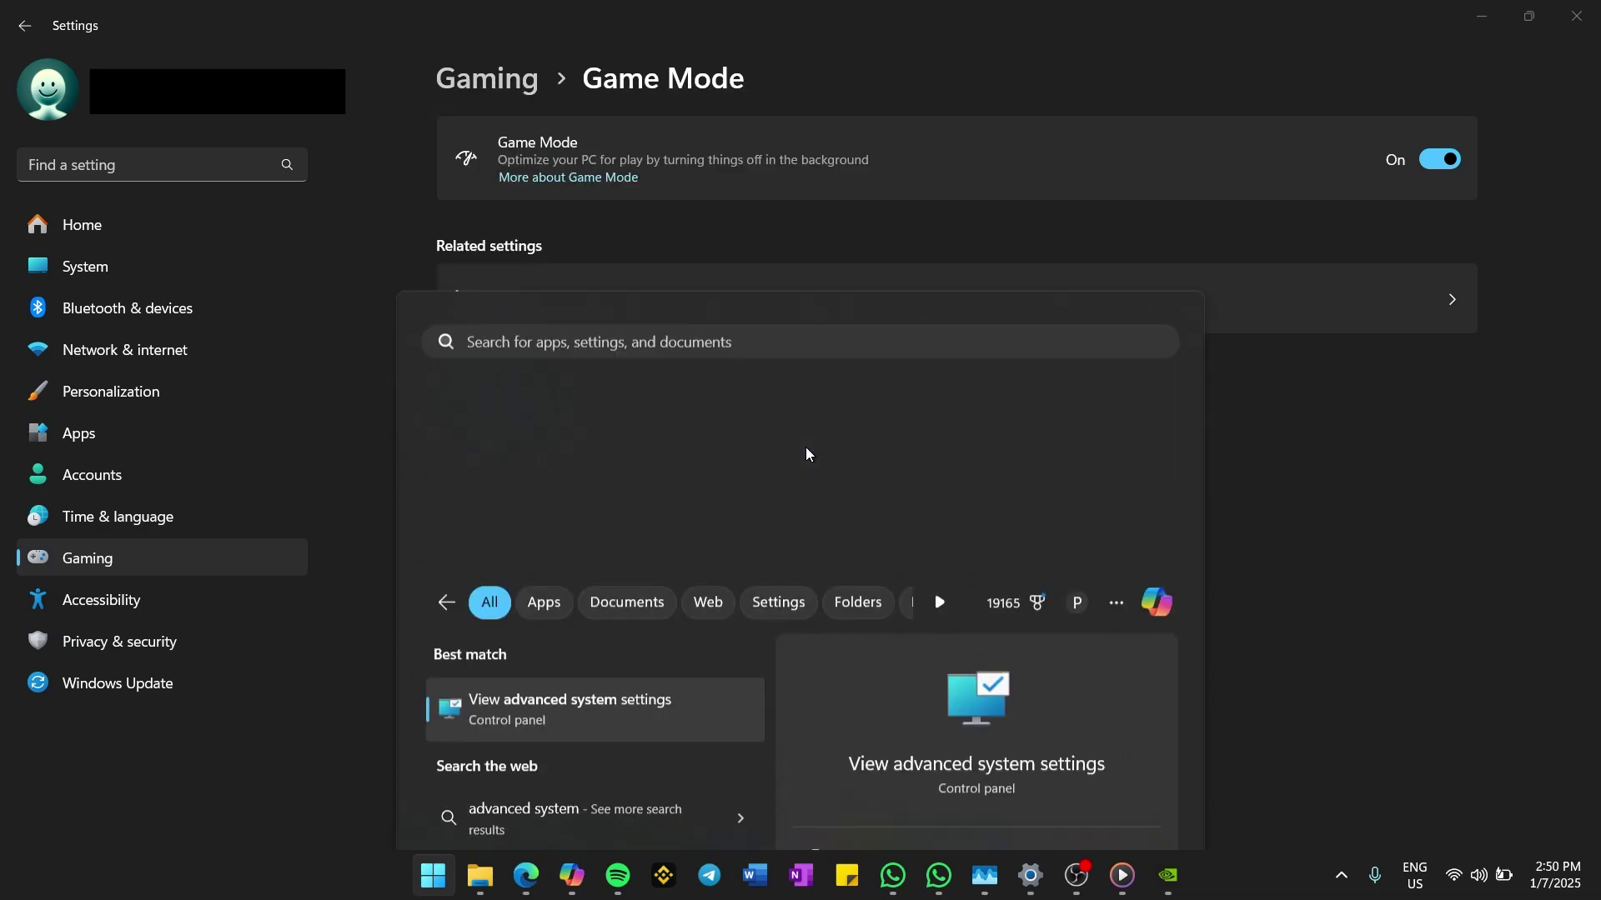
pyautogui.press('Return')
pyautogui.moveTo(449, 213); pyautogui.dragTo(787, 229)
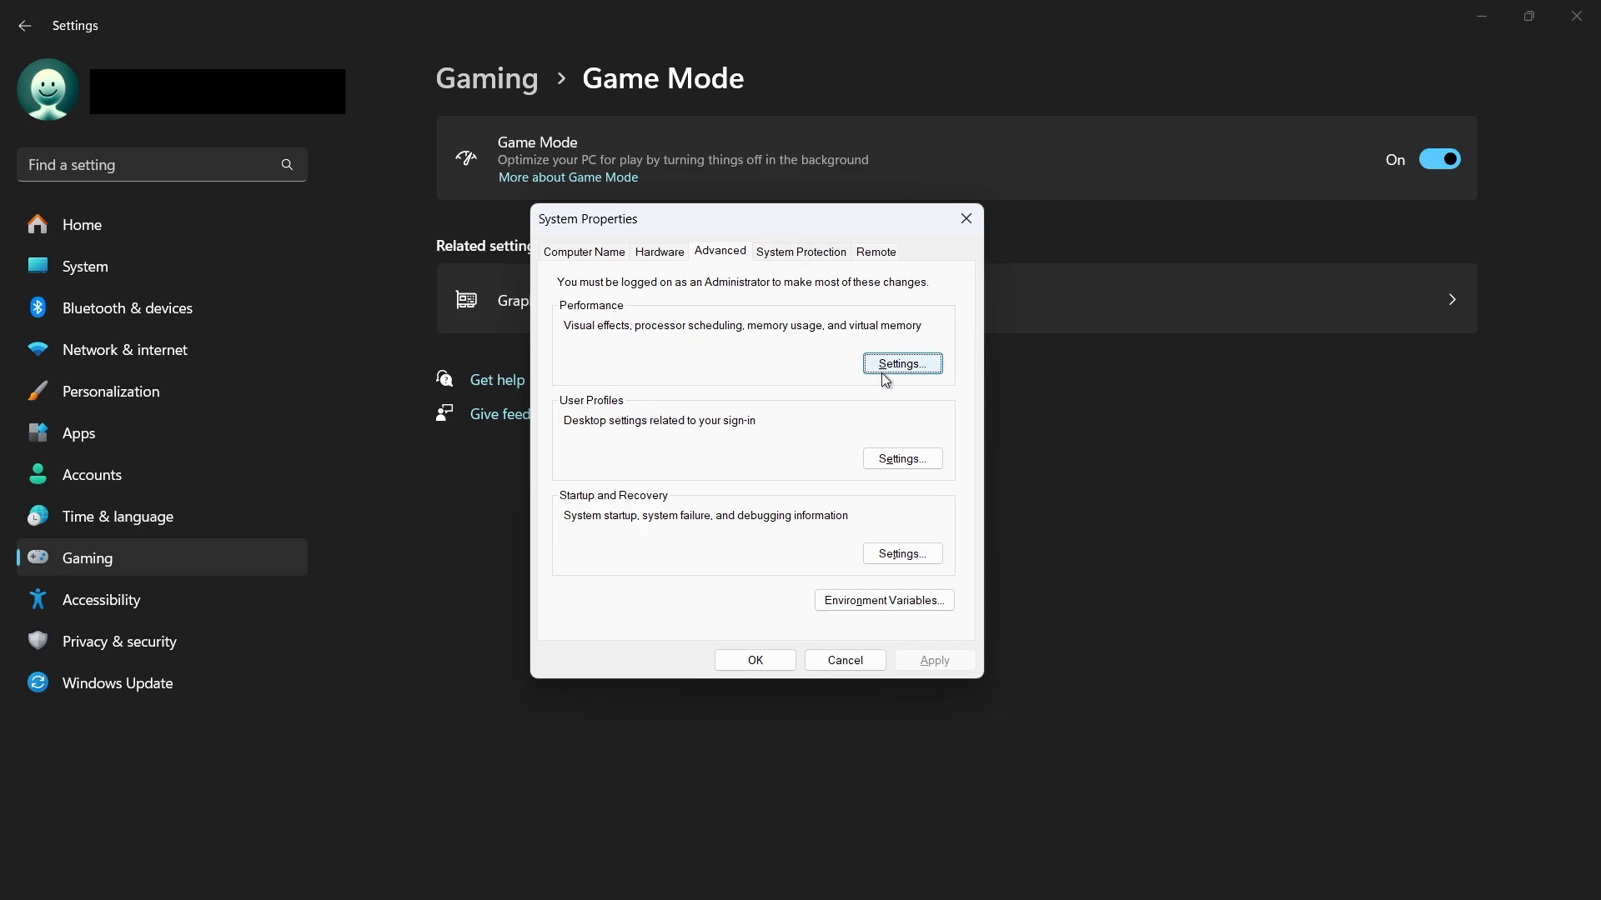
pyautogui.click(888, 368)
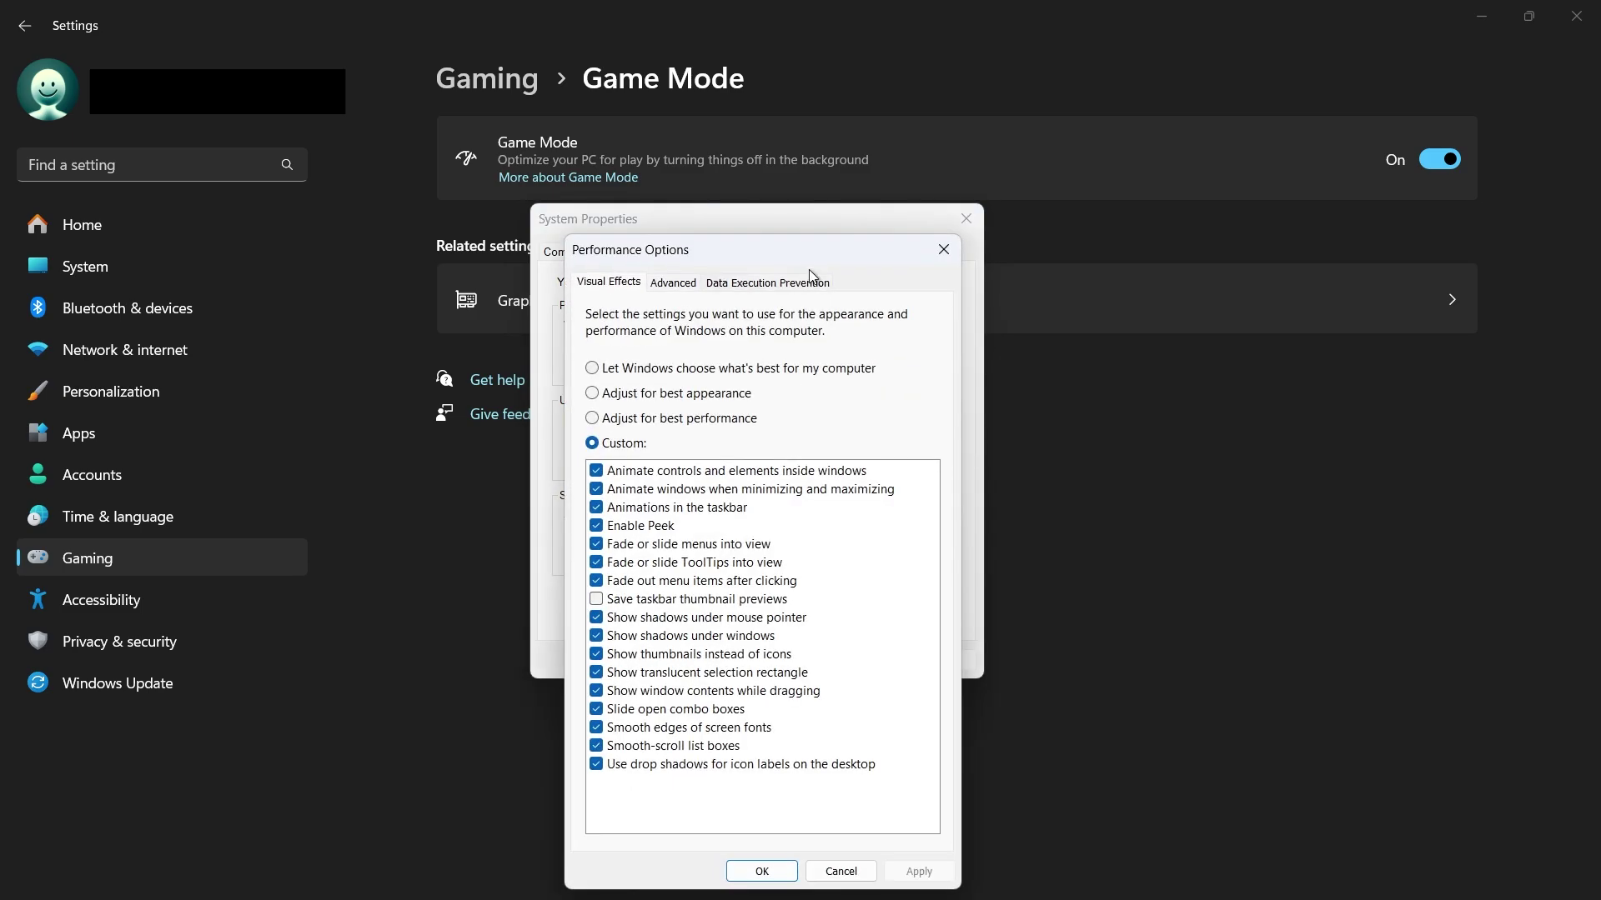
pyautogui.moveTo(802, 307); pyautogui.dragTo(796, 160)
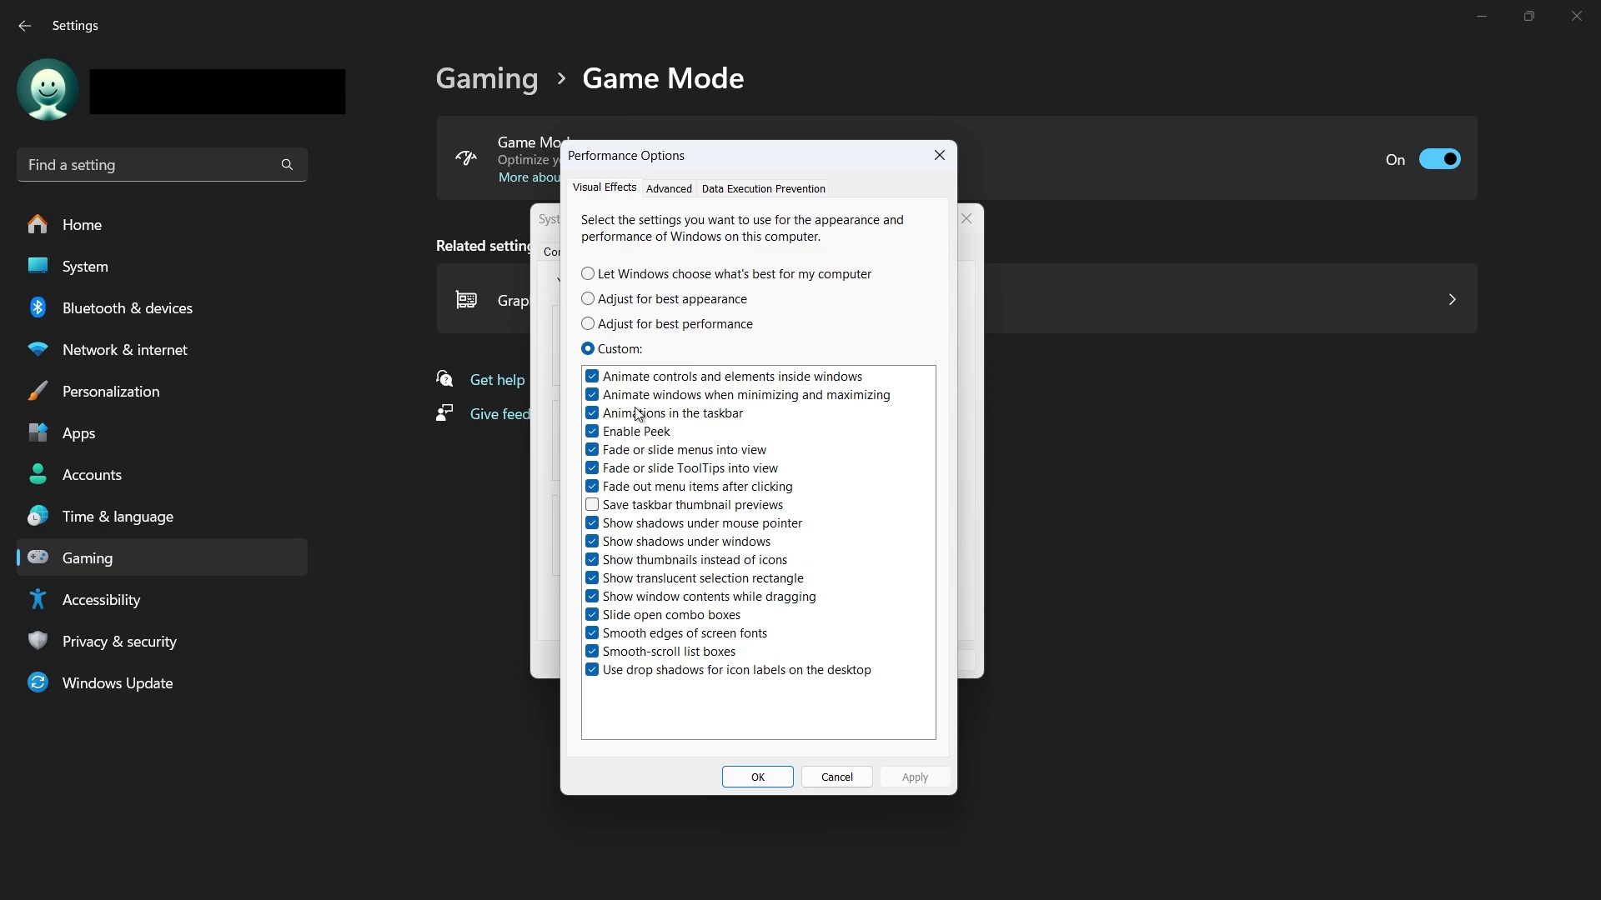
pyautogui.click(603, 335)
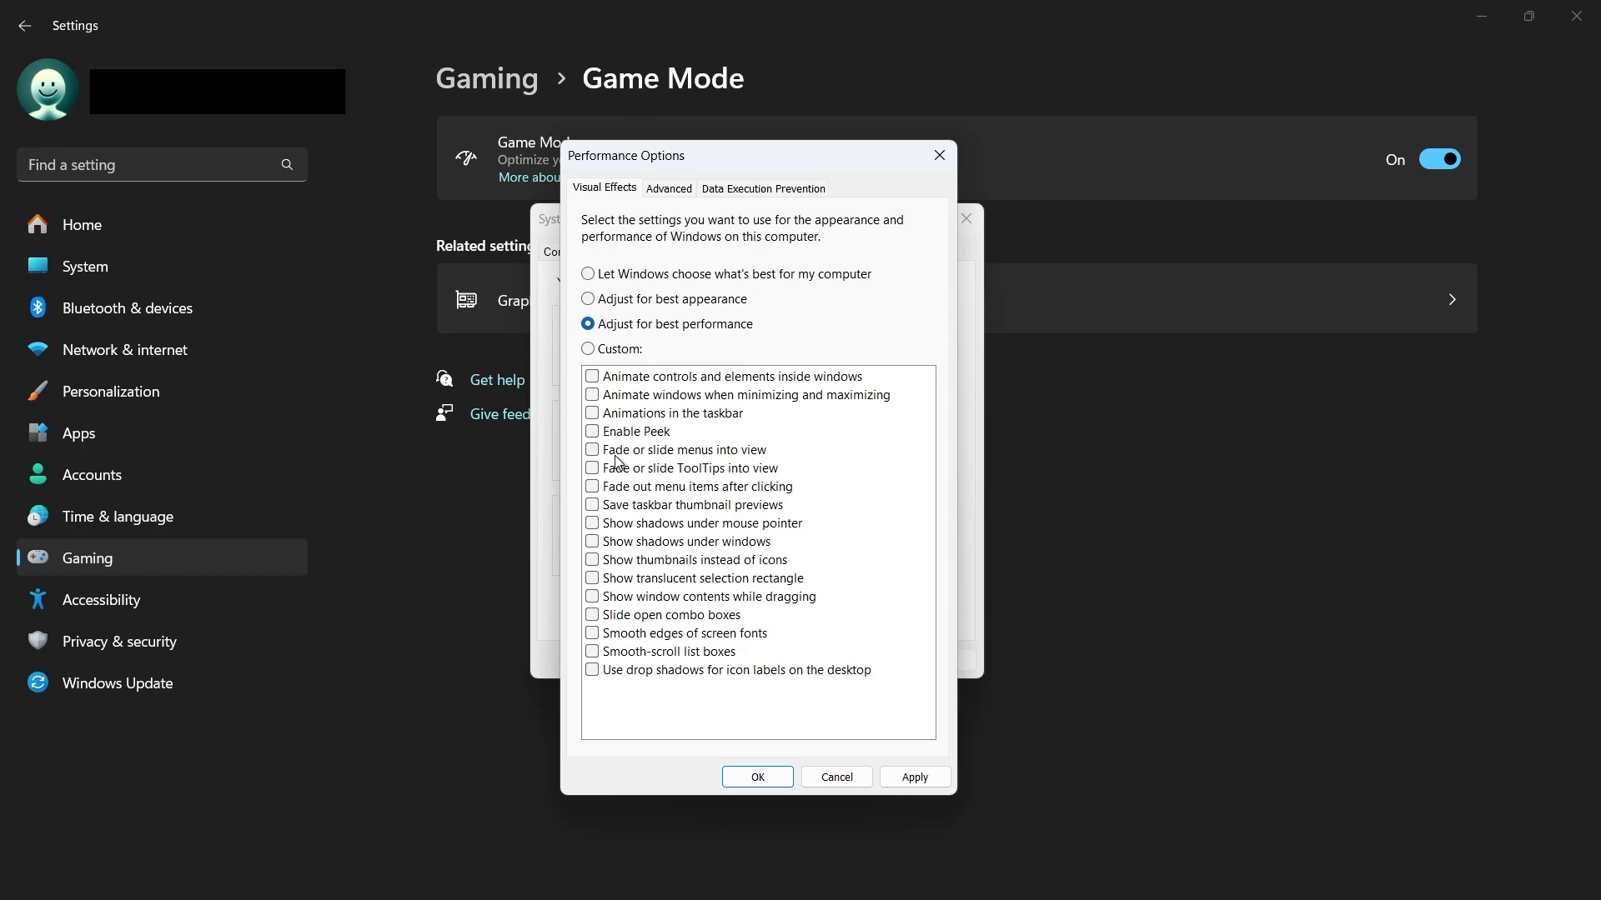
pyautogui.click(591, 522)
pyautogui.click(591, 579)
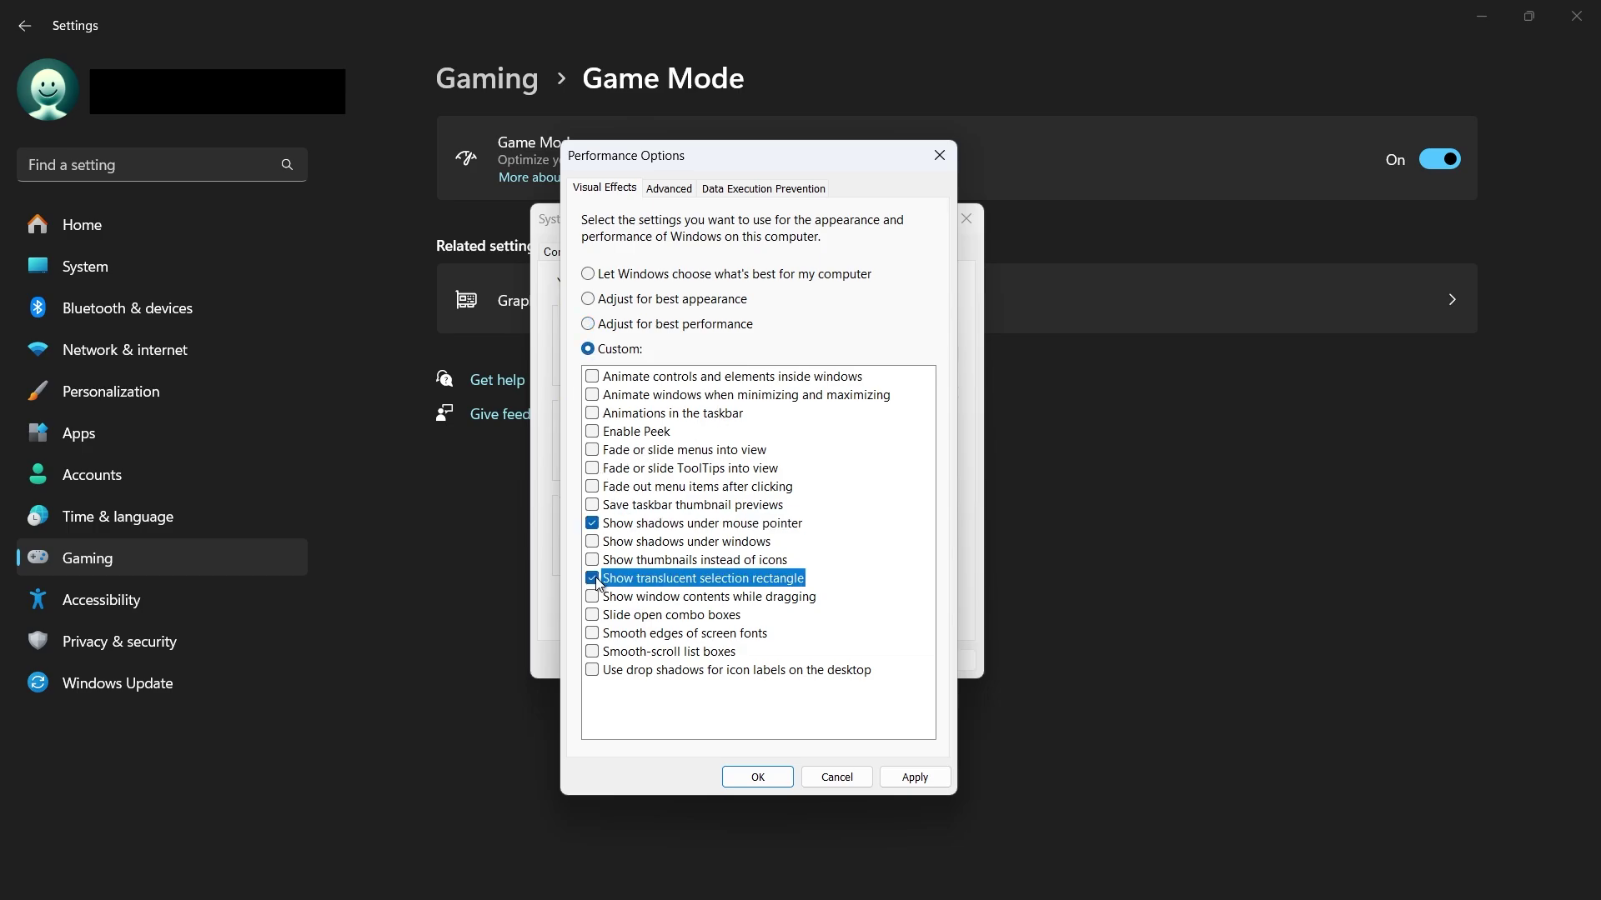
pyautogui.click(592, 633)
pyautogui.click(591, 412)
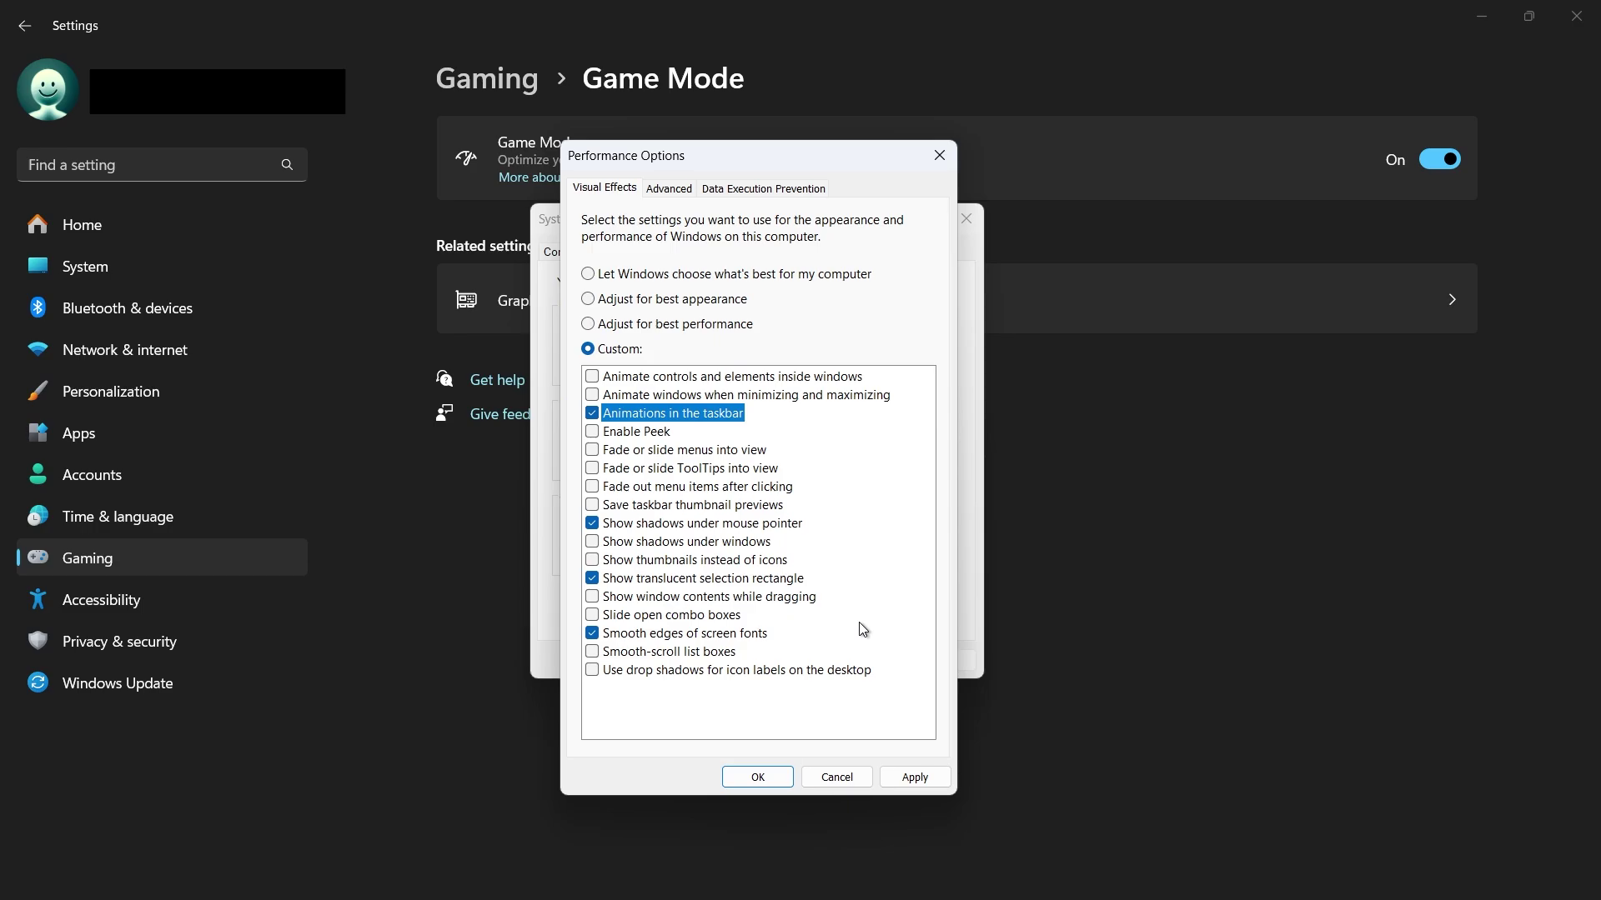
pyautogui.click(586, 324)
pyautogui.click(587, 274)
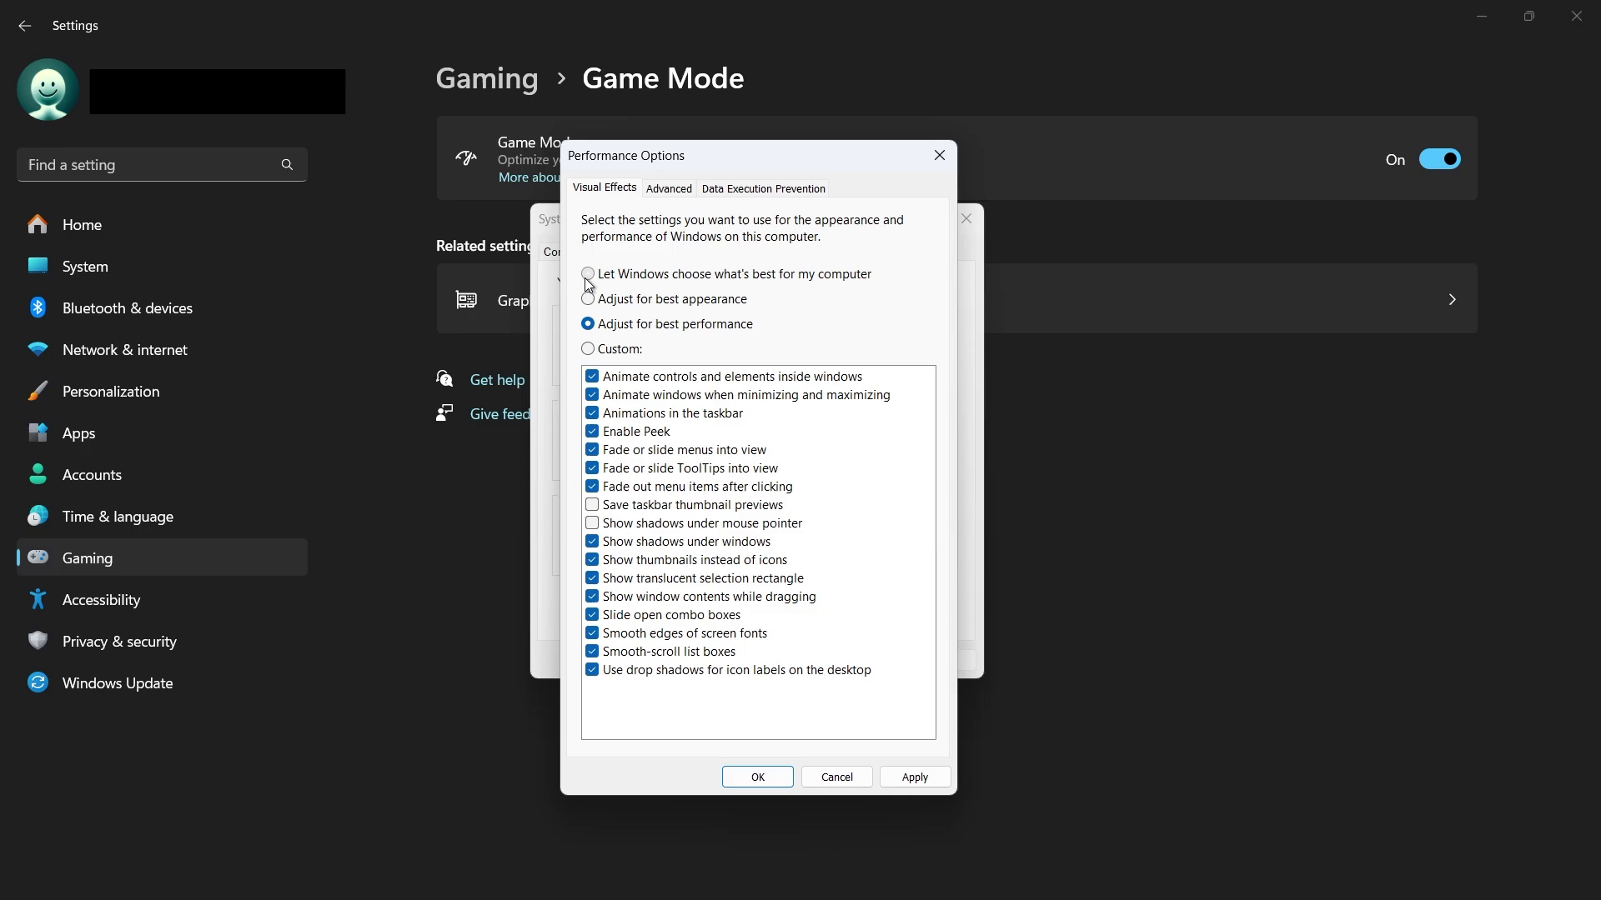
pyautogui.click(939, 155)
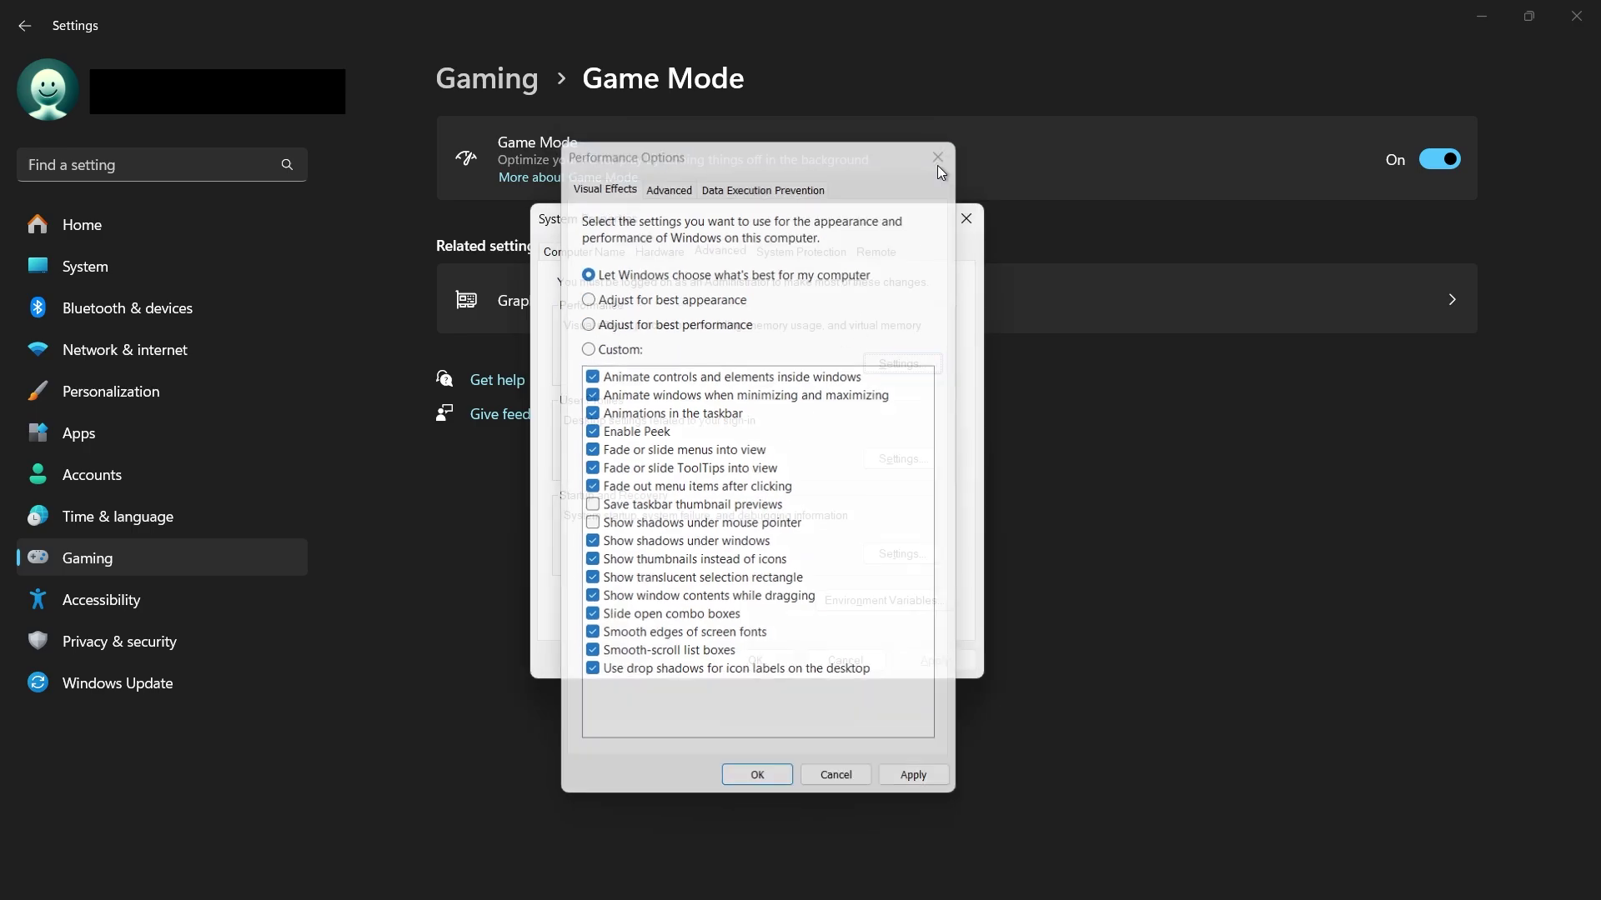
pyautogui.click(966, 218)
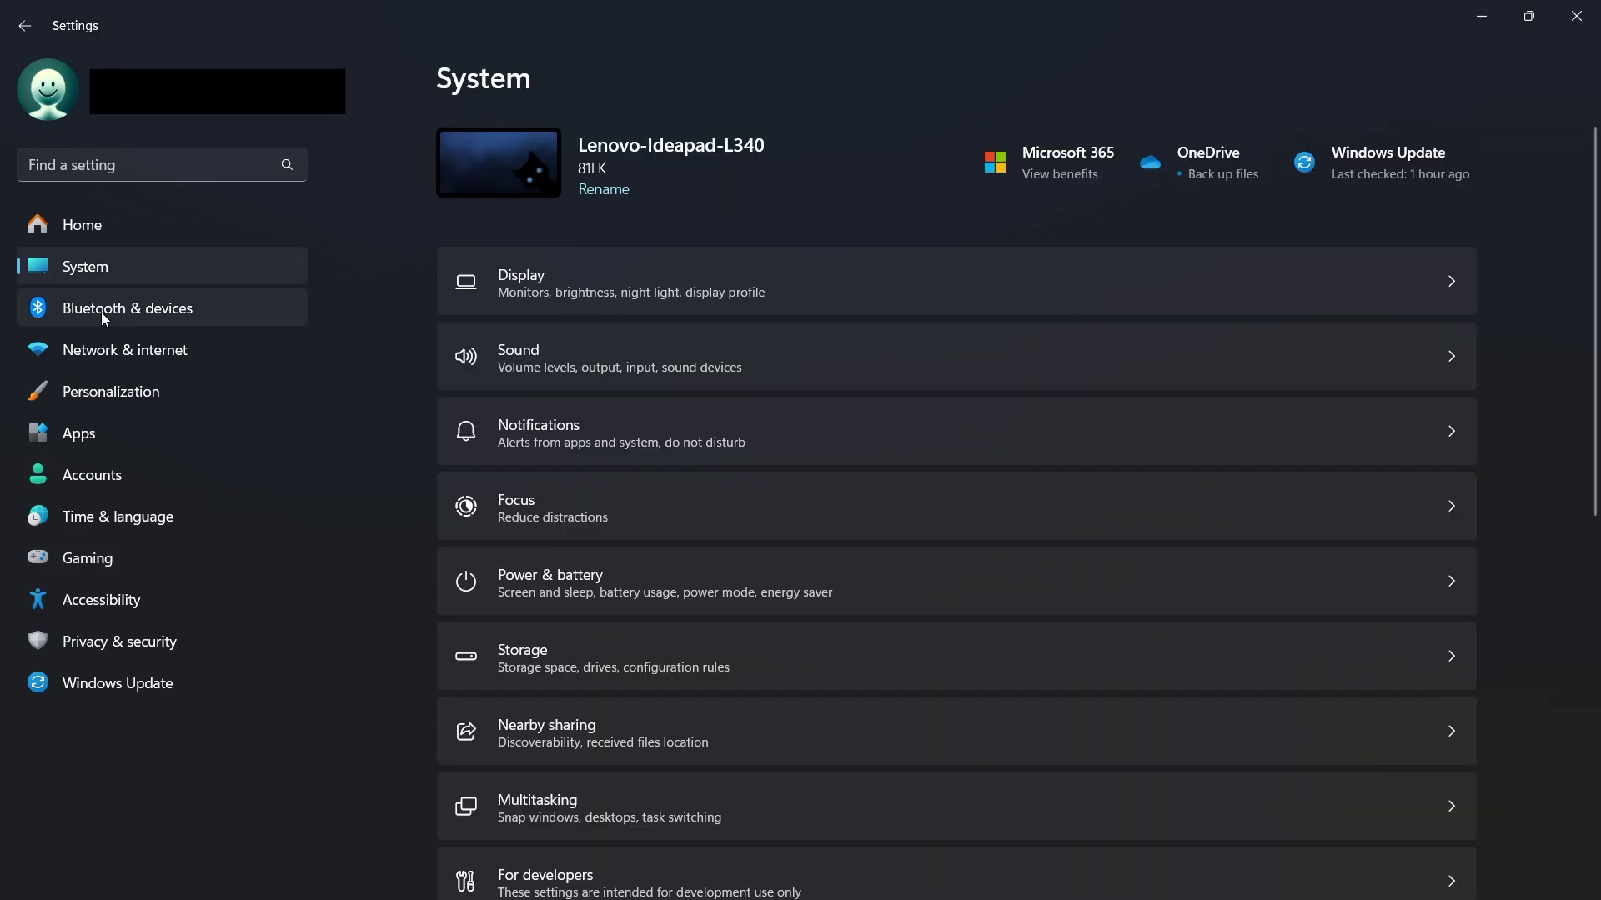
# Step: Bring up Mouse Properties via Bluetooth & devices > Mouse > Additional mouse settings
pyautogui.click(102, 312)
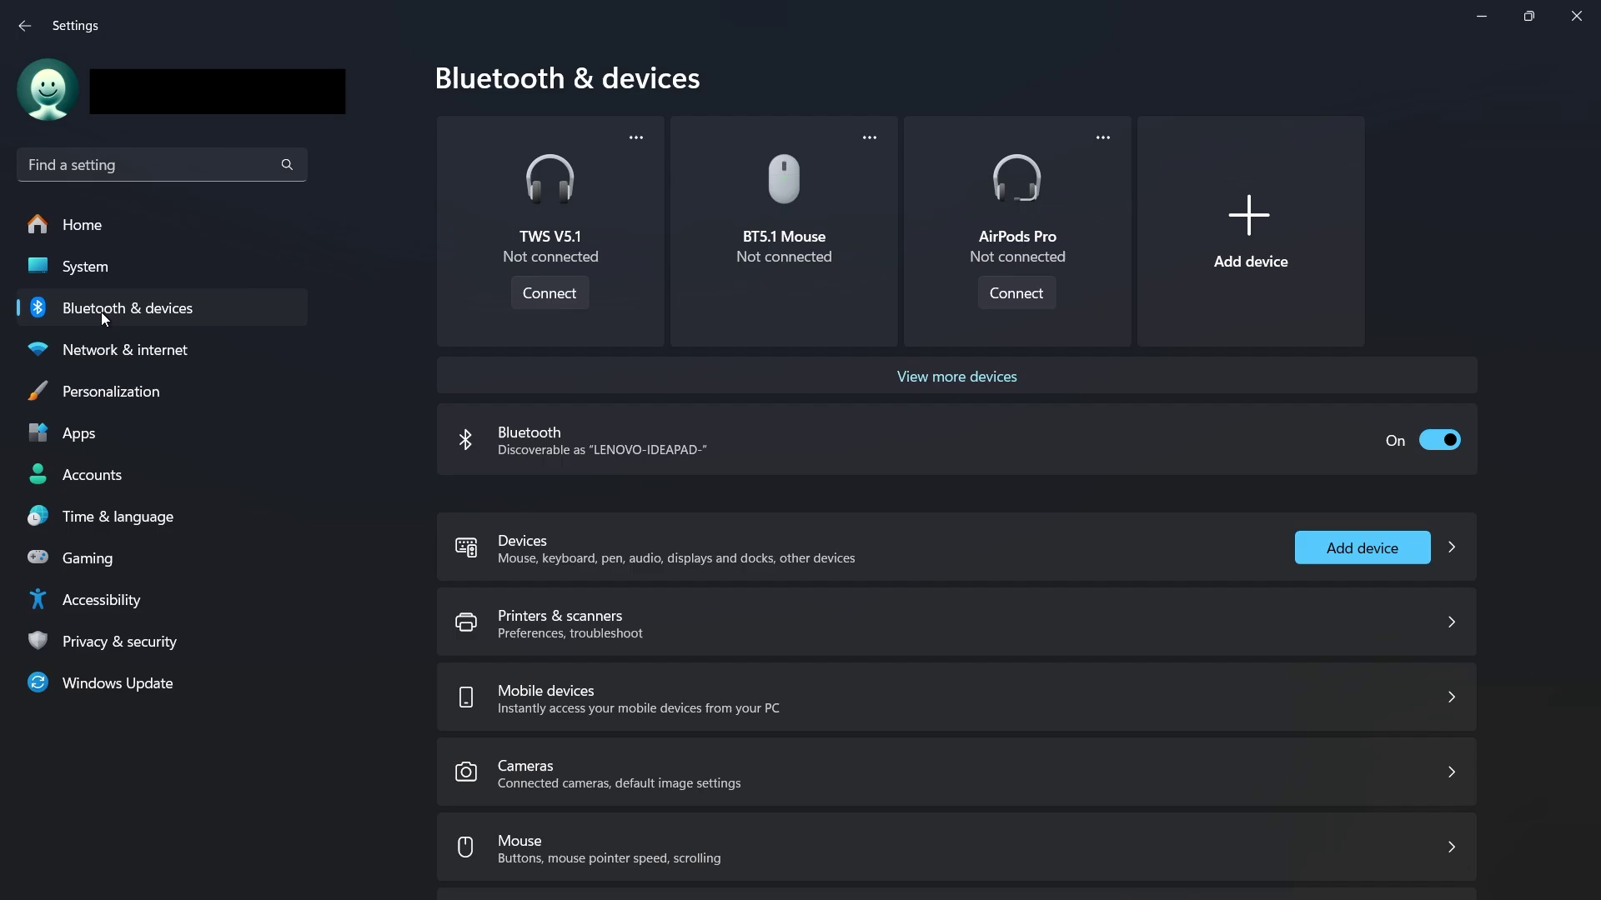
pyautogui.click(540, 863)
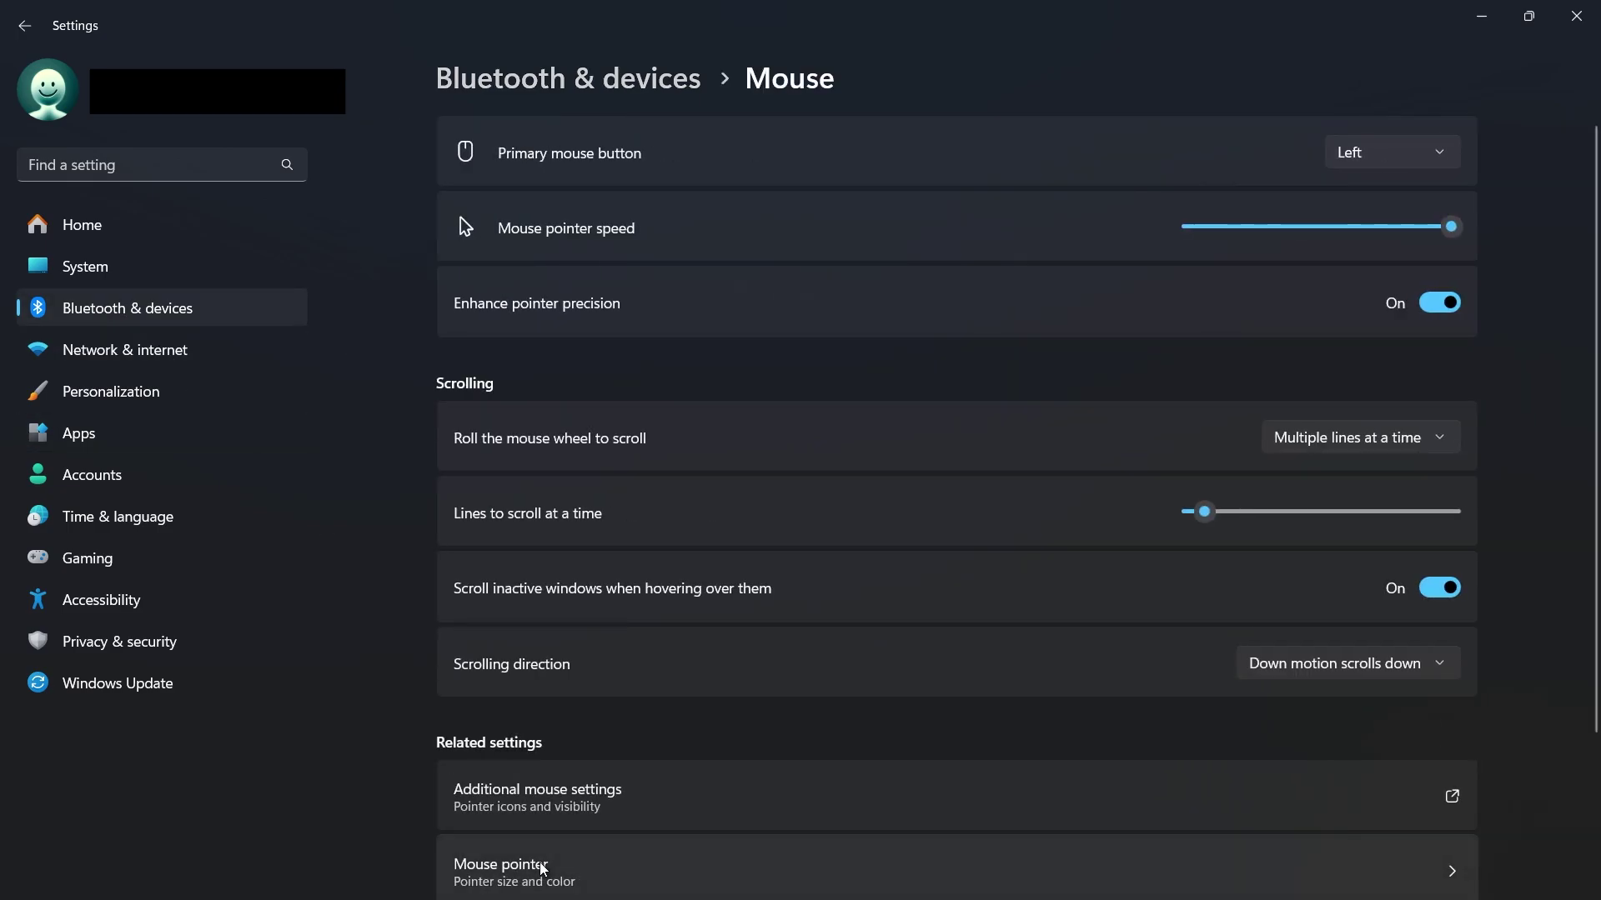
pyautogui.click(512, 804)
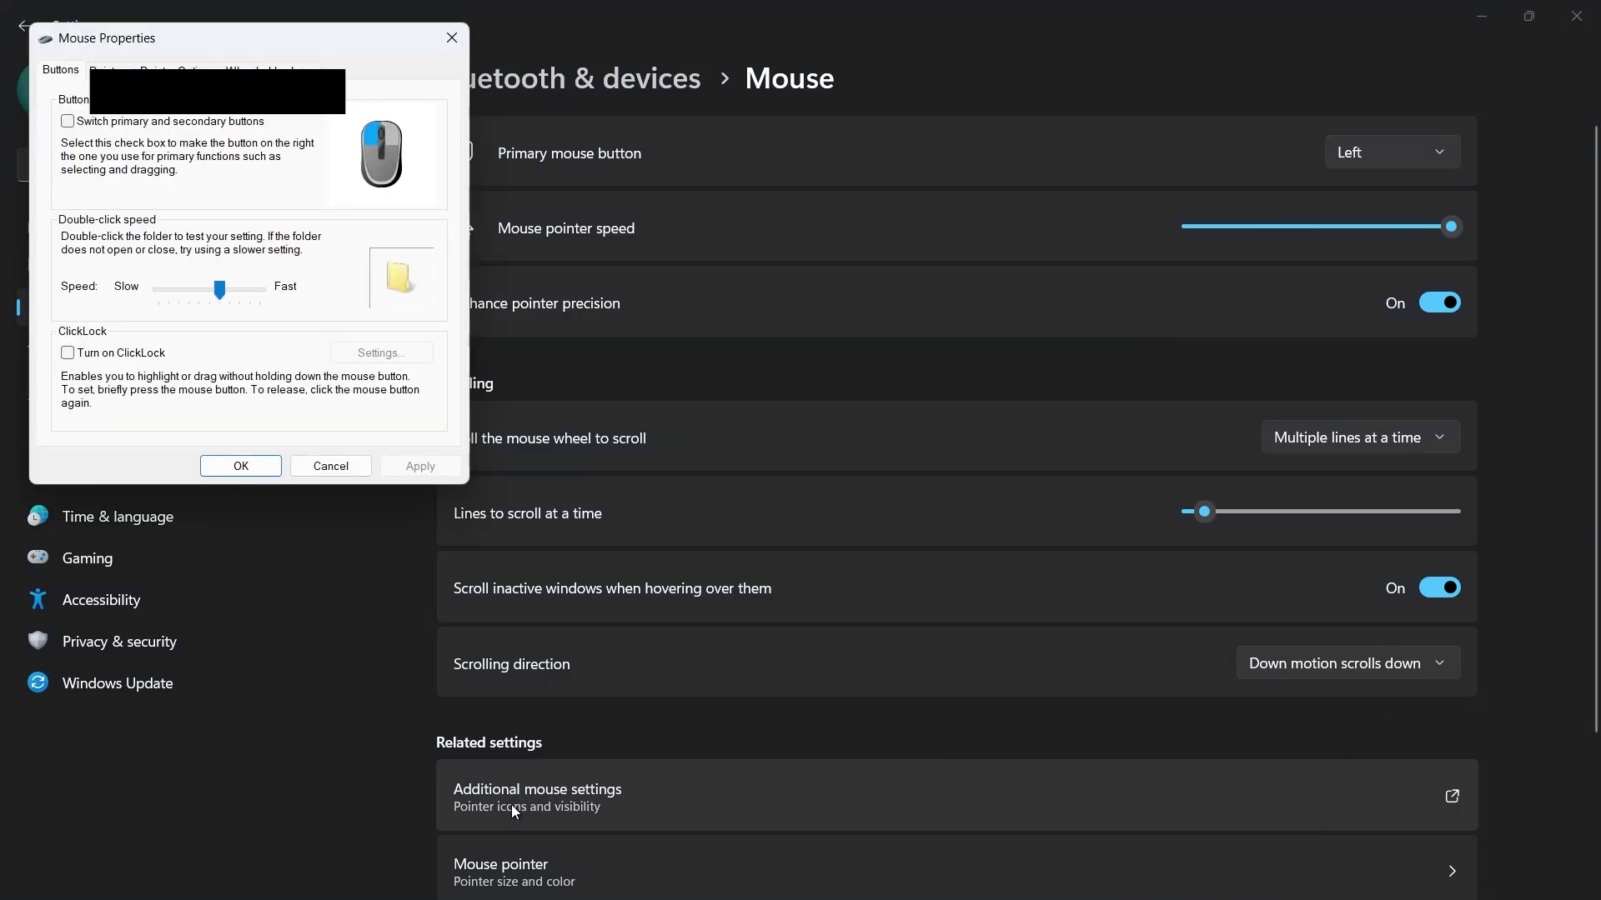
# Step: Uncheck Enhance pointer precision under Pointer Options, apply it, and close Mouse Properties
pyautogui.moveTo(242, 39); pyautogui.dragTo(781, 168)
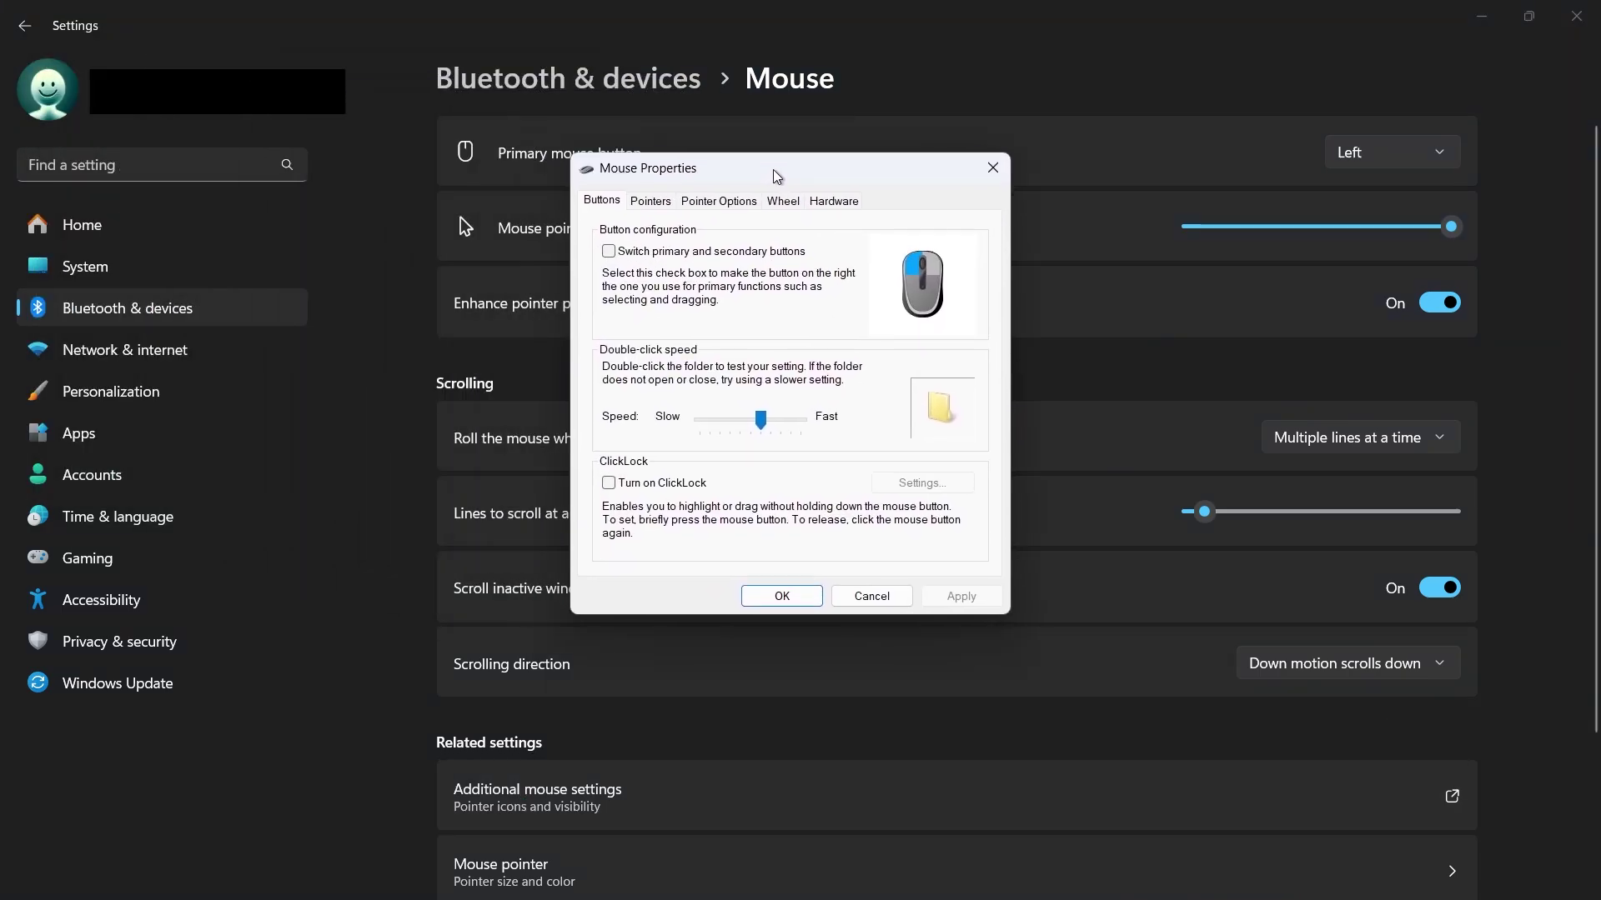
pyautogui.click(650, 202)
pyautogui.click(717, 202)
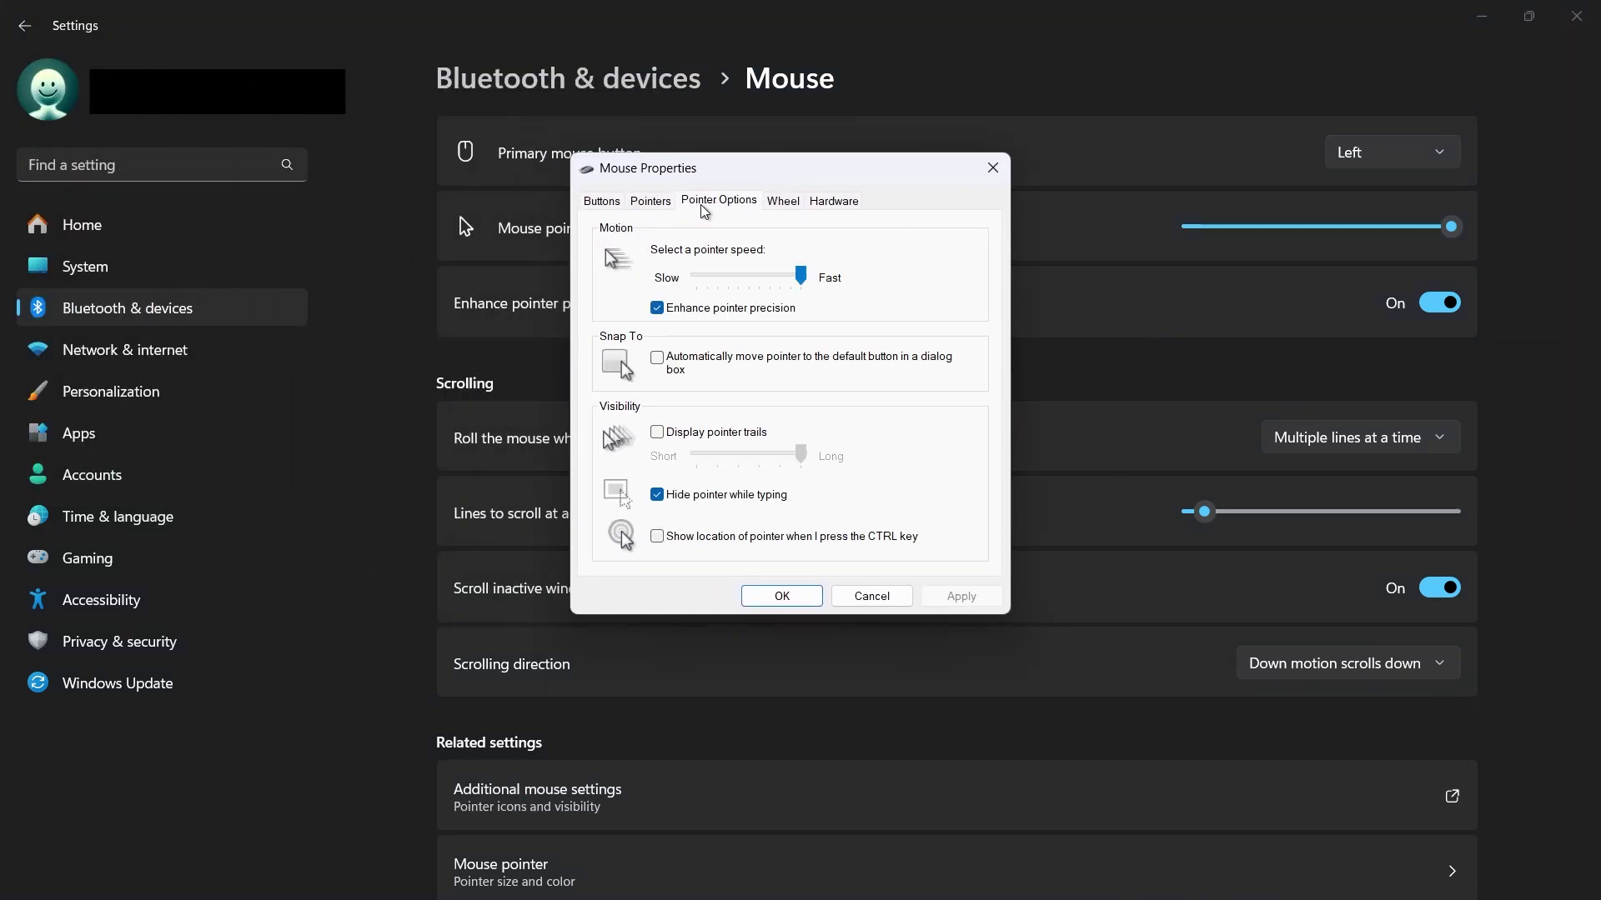
pyautogui.click(657, 308)
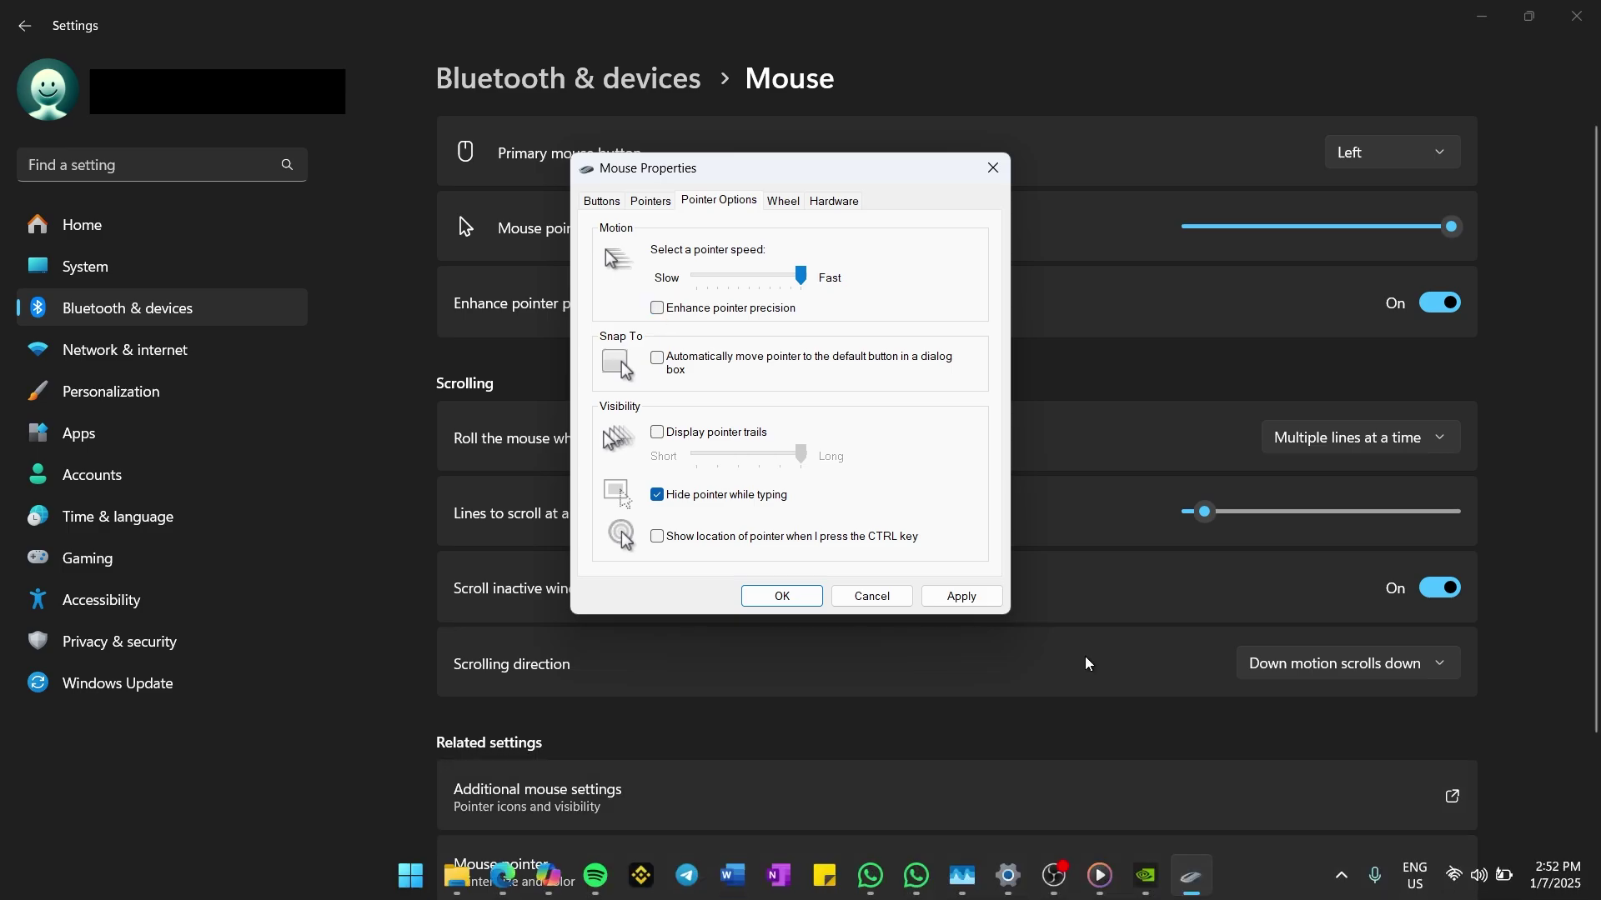
pyautogui.click(961, 597)
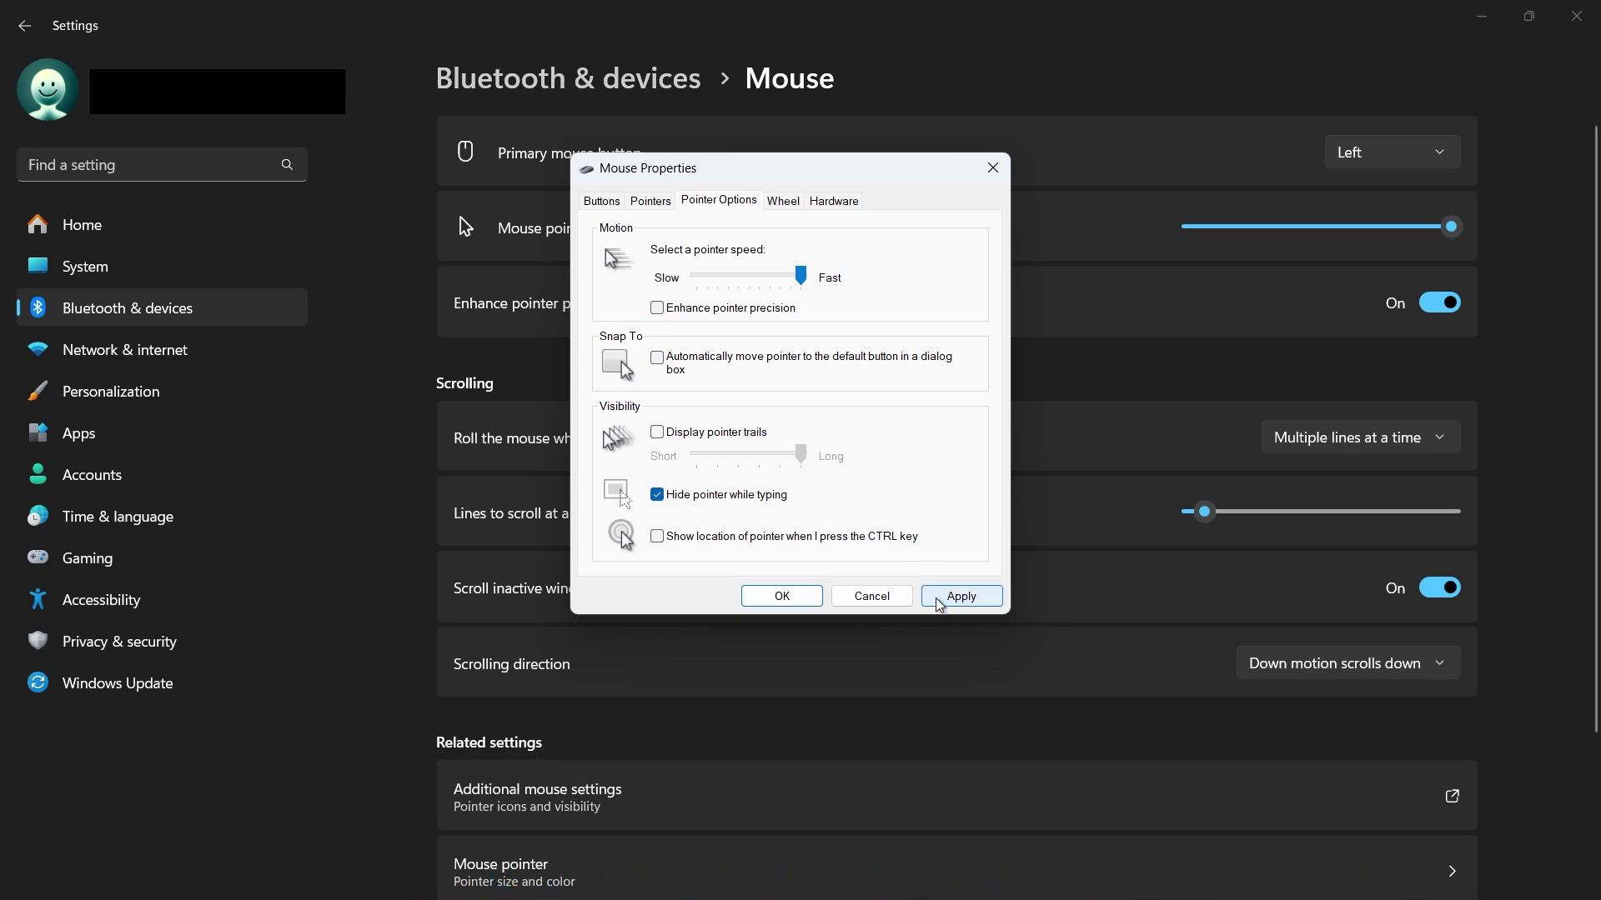
pyautogui.click(997, 163)
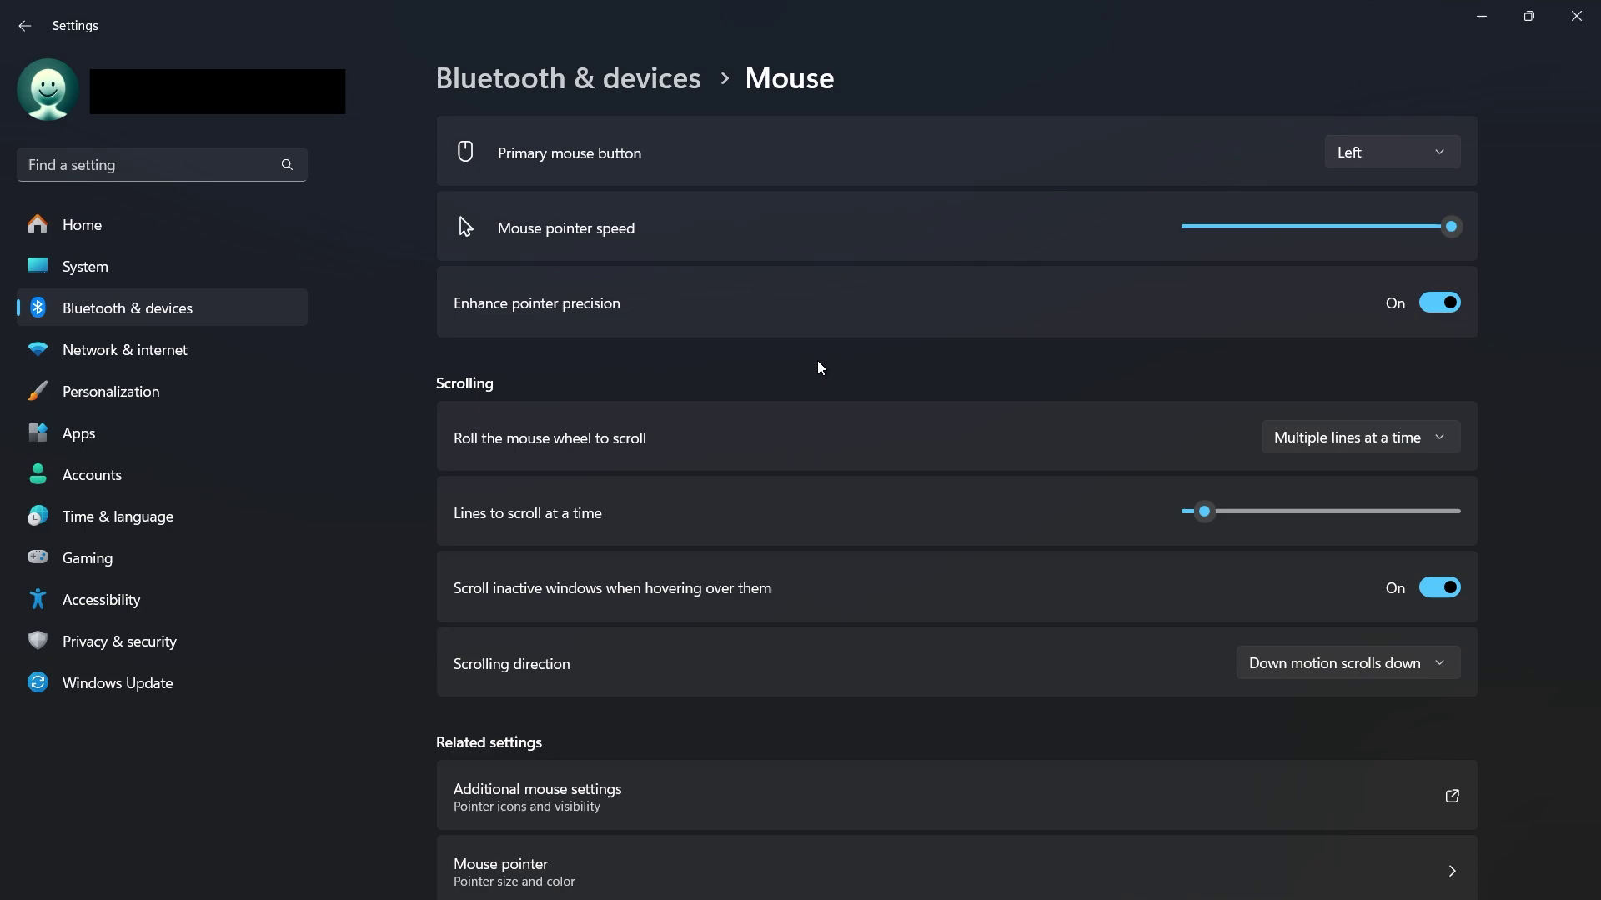
# Step: Review HDR capabilities under System > Display > HDR, then bring GeForce Experience forward
pyautogui.click(109, 264)
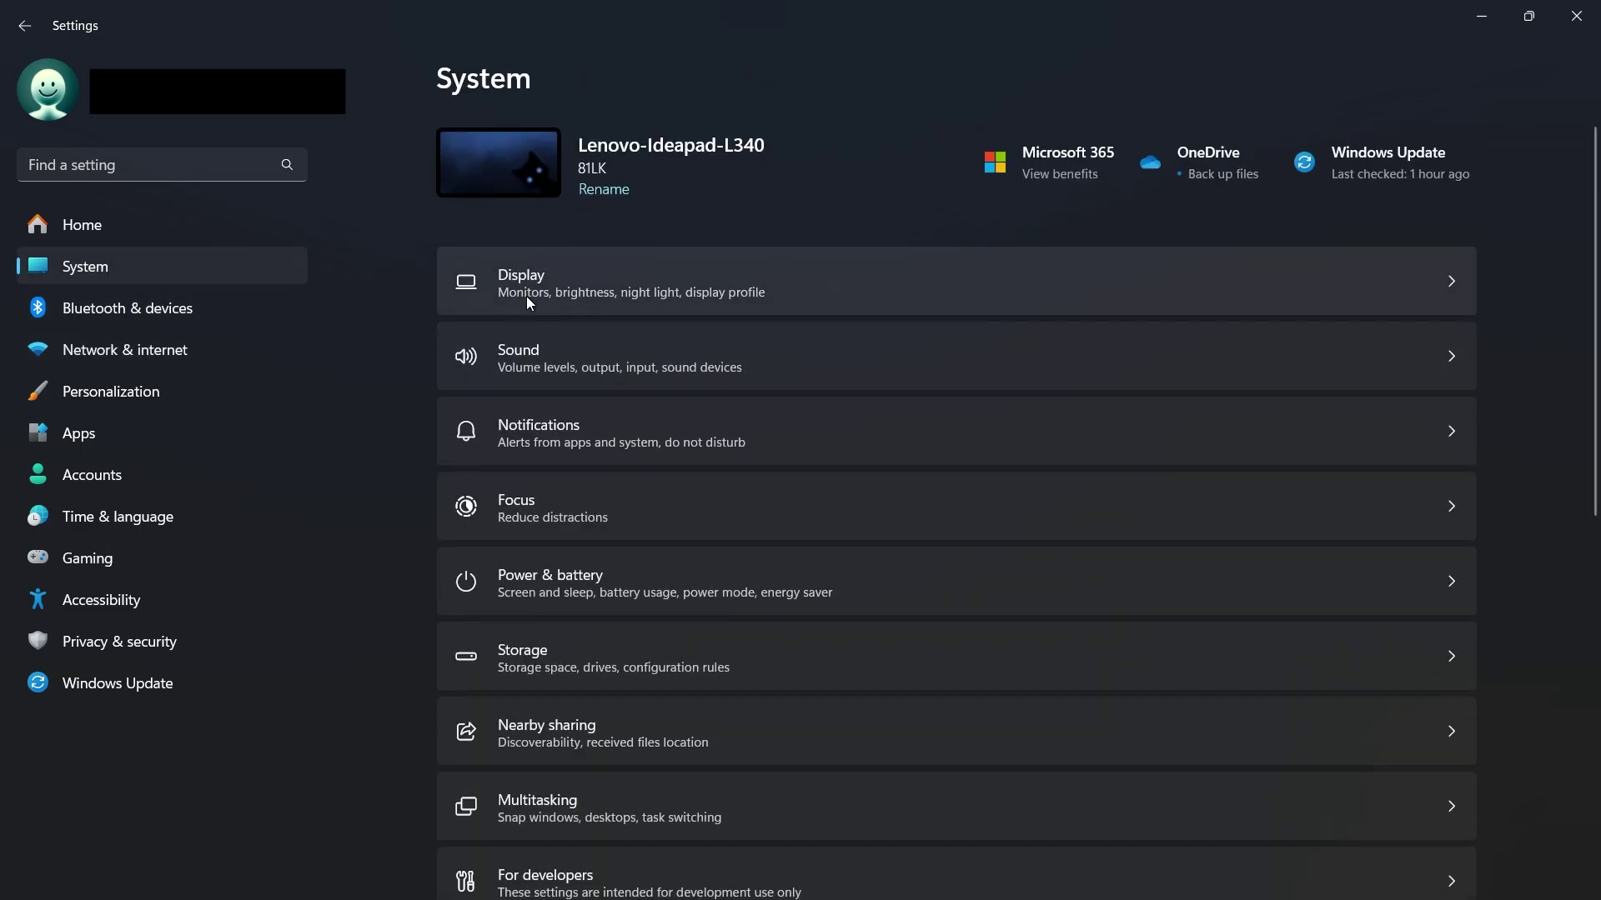
pyautogui.click(526, 296)
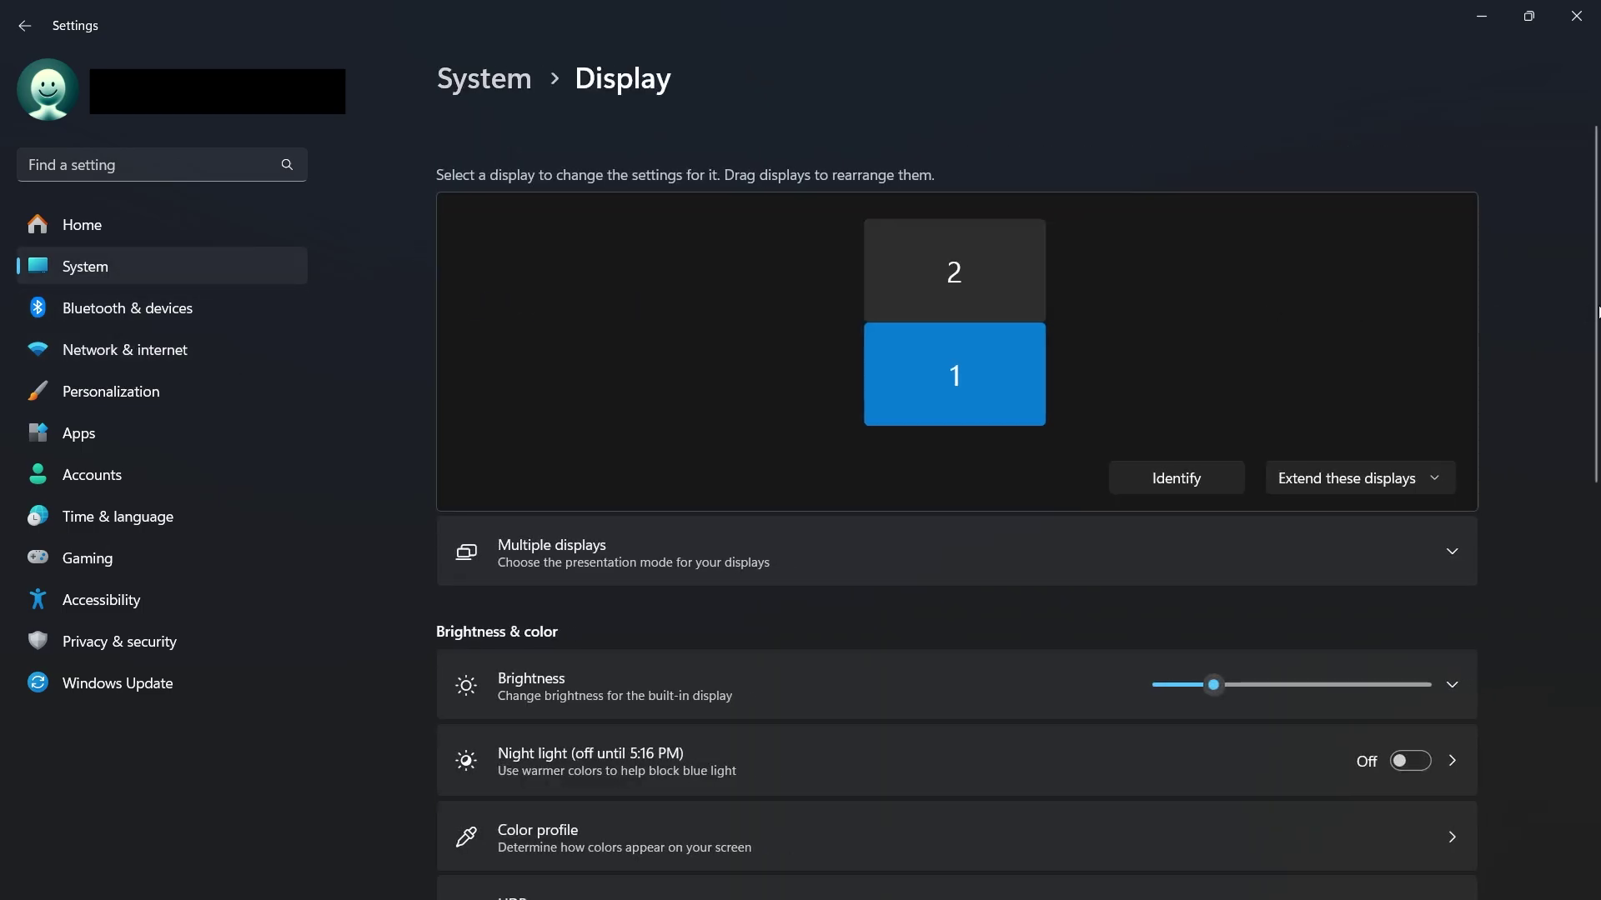
pyautogui.moveTo(1596, 312)
pyautogui.mouseDown()
pyautogui.moveTo(1597, 606)
pyautogui.moveTo(1596, 551)
pyautogui.mouseUp()
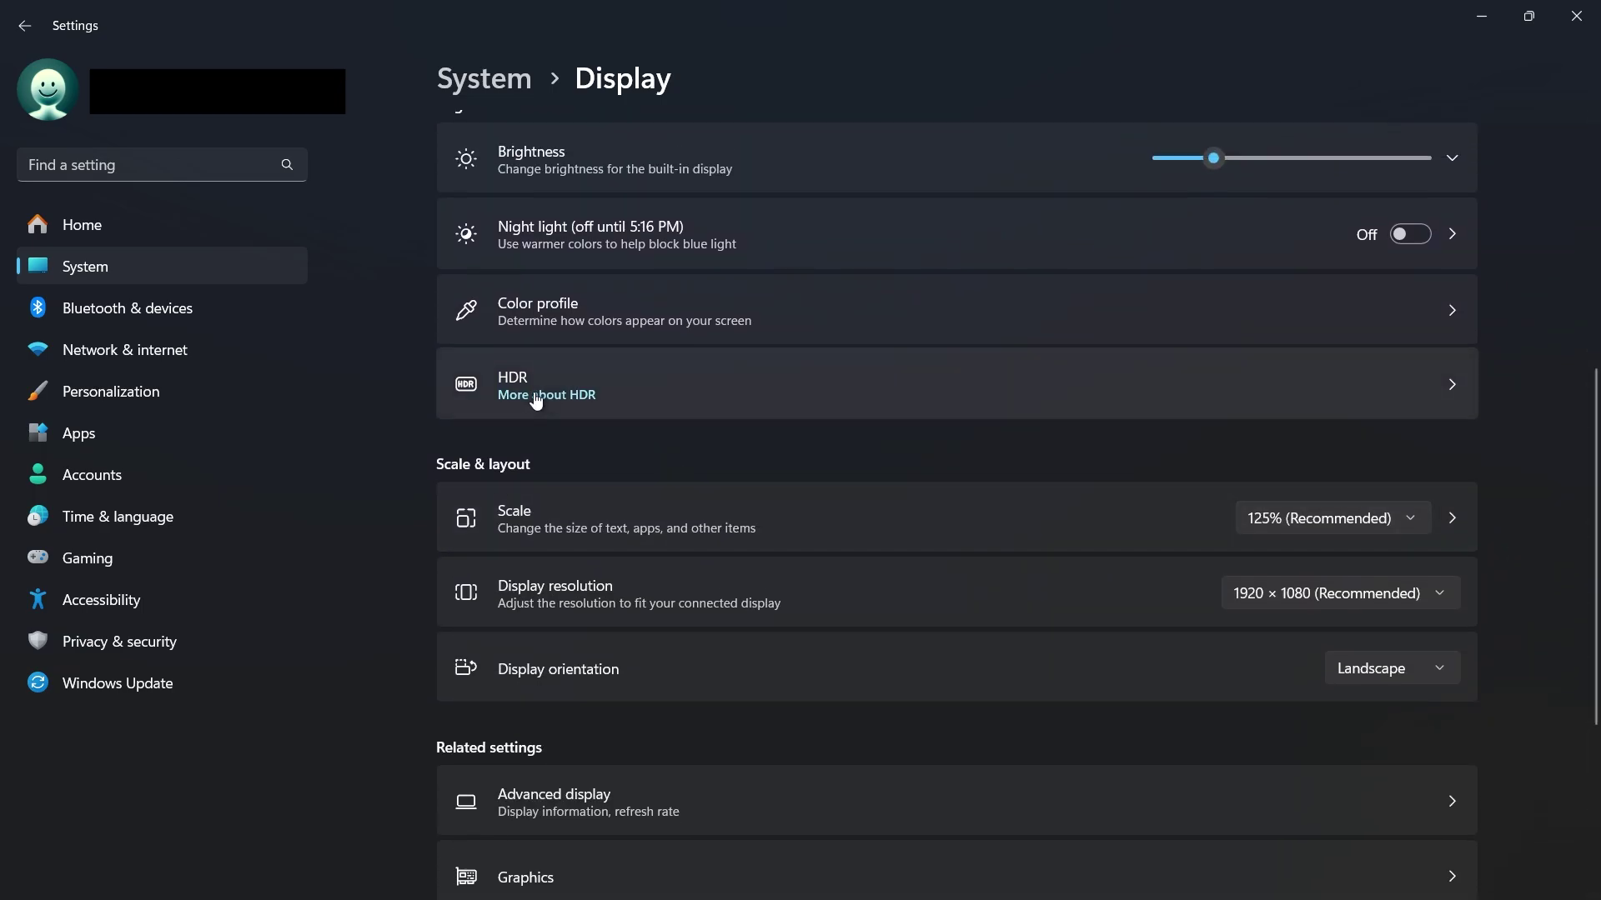
pyautogui.click(794, 399)
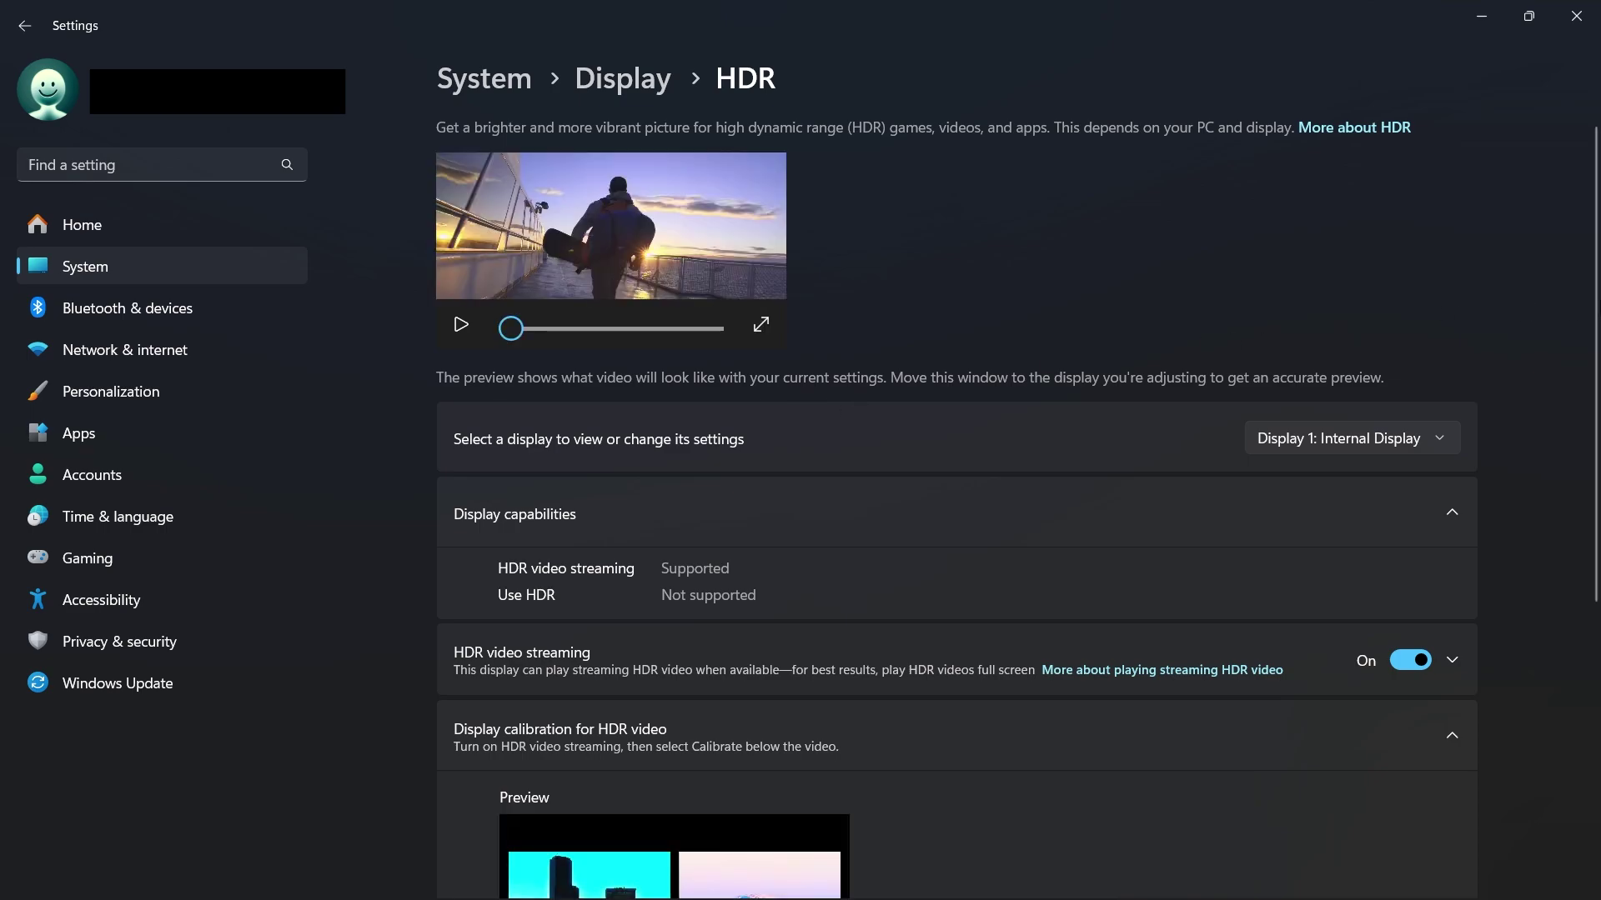
pyautogui.moveTo(1595, 328); pyautogui.dragTo(1597, 459)
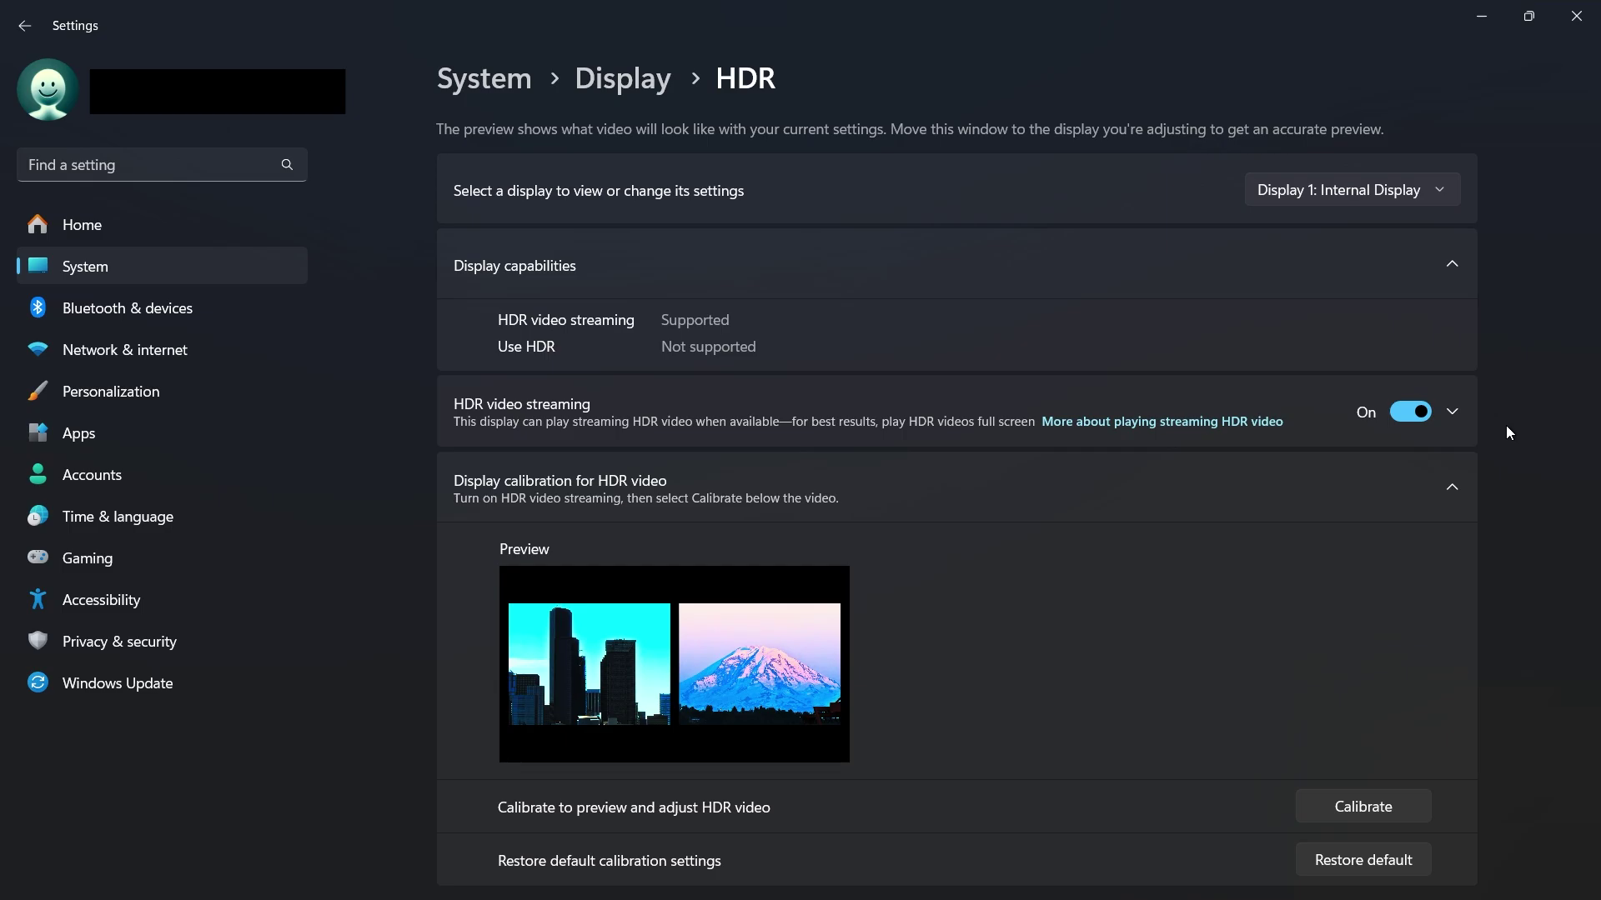
pyautogui.moveTo(1173, 892)
pyautogui.click(1167, 875)
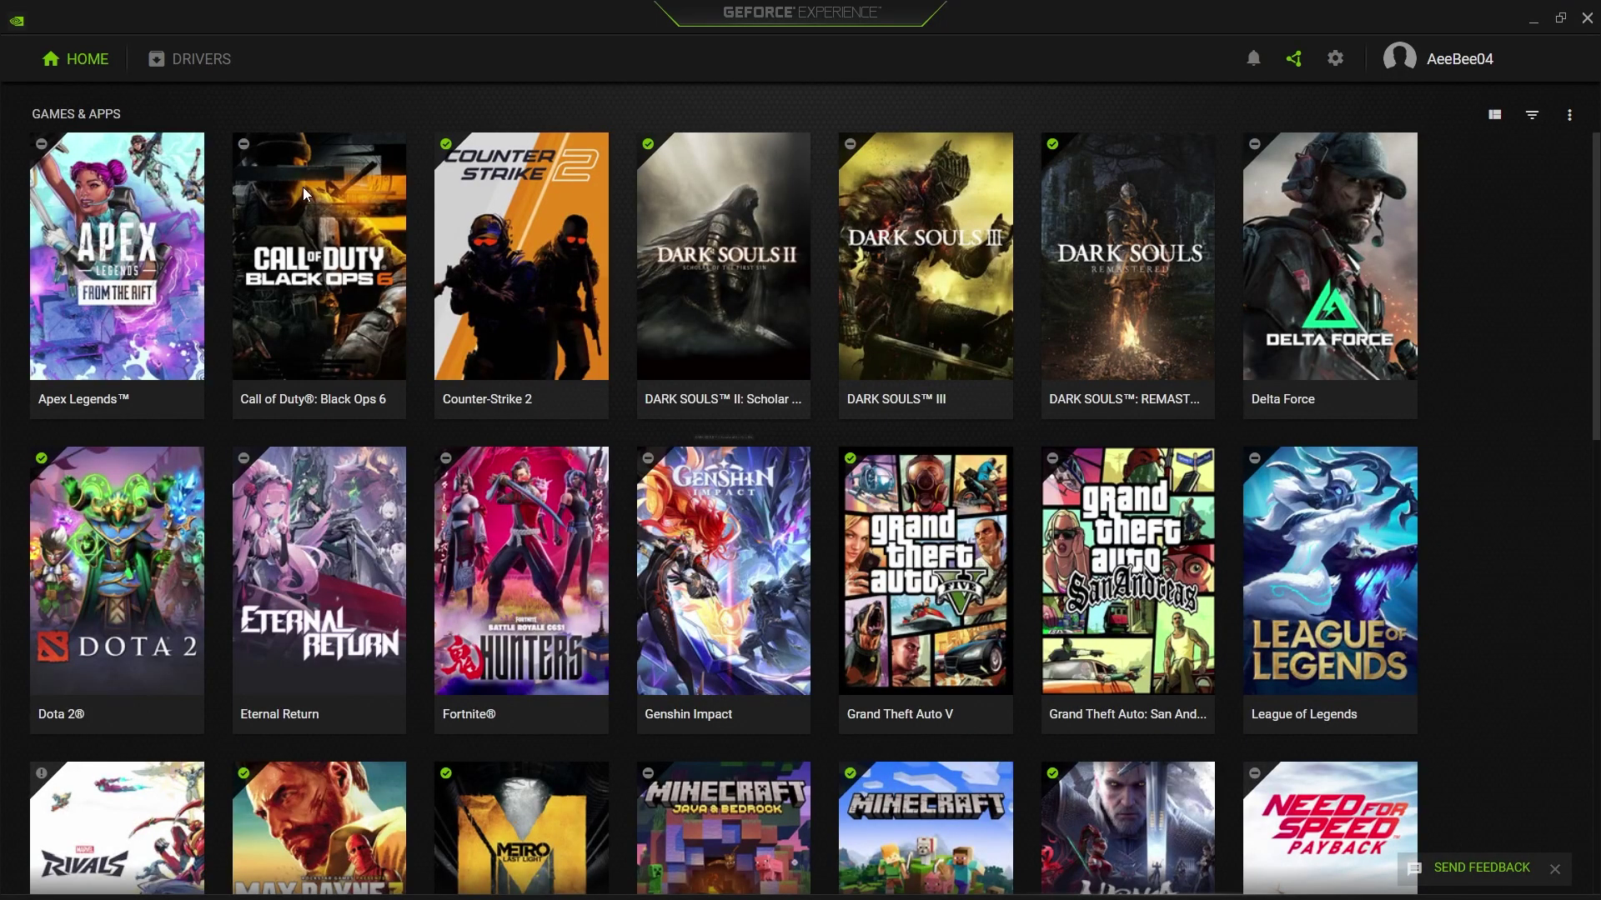
# Step: Check for driver updates in GeForce Experience, finding Game Ready Driver 566.36
pyautogui.click(189, 59)
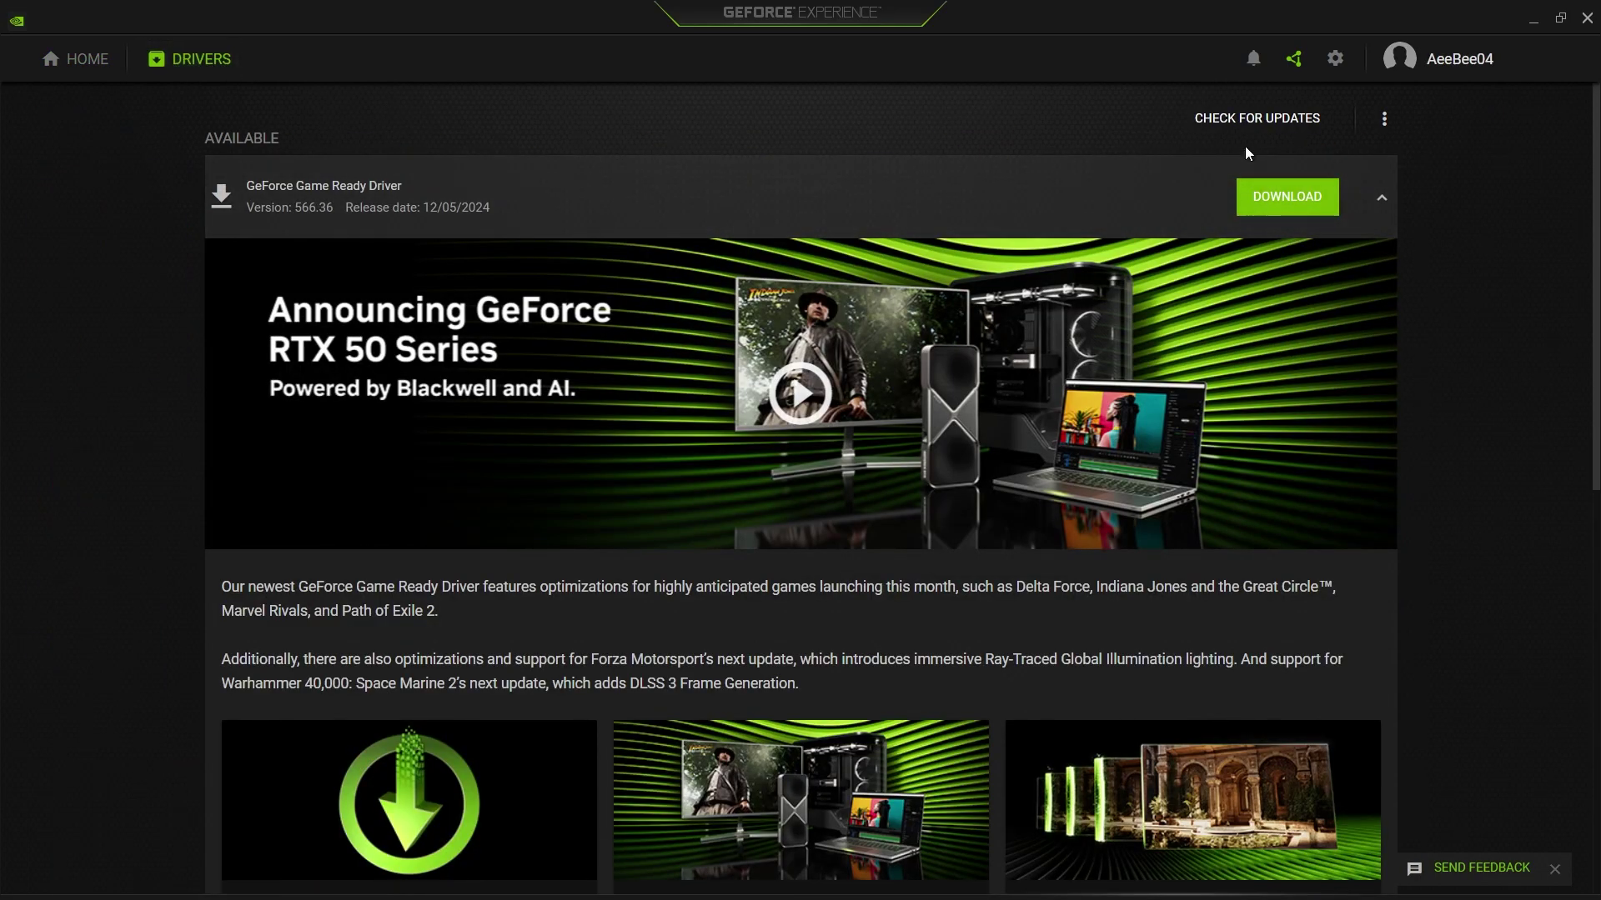
pyautogui.click(1250, 119)
# Step: Review running processes in a maximized Task Manager, then minimize it
pyautogui.hotkey('ctrl', 'shift', 'Escape')
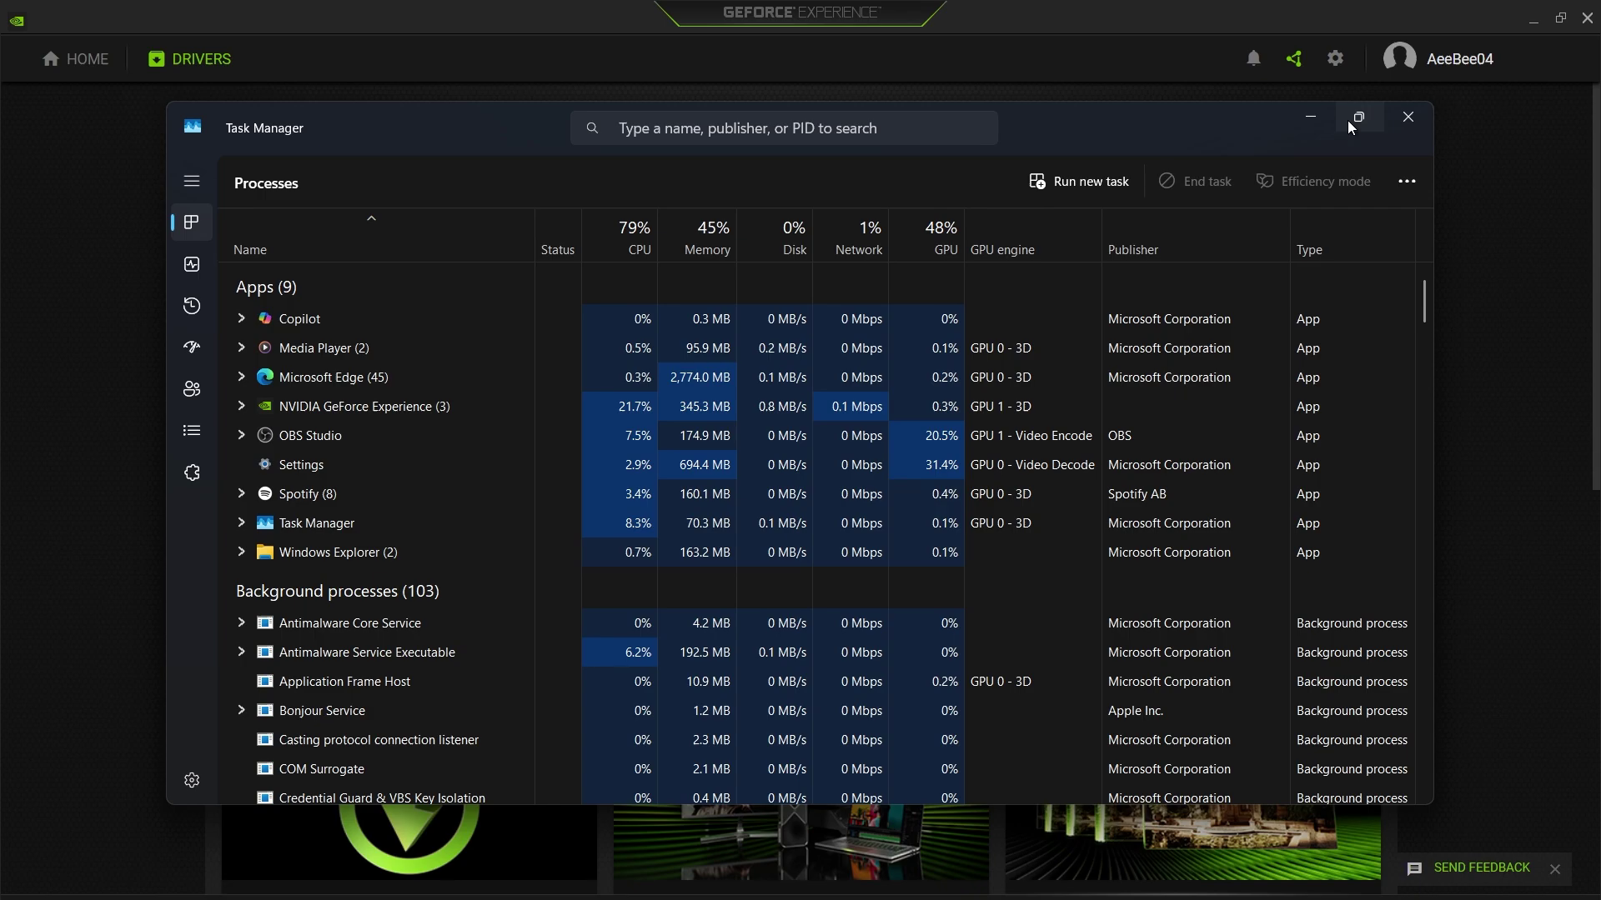
pyautogui.click(1358, 117)
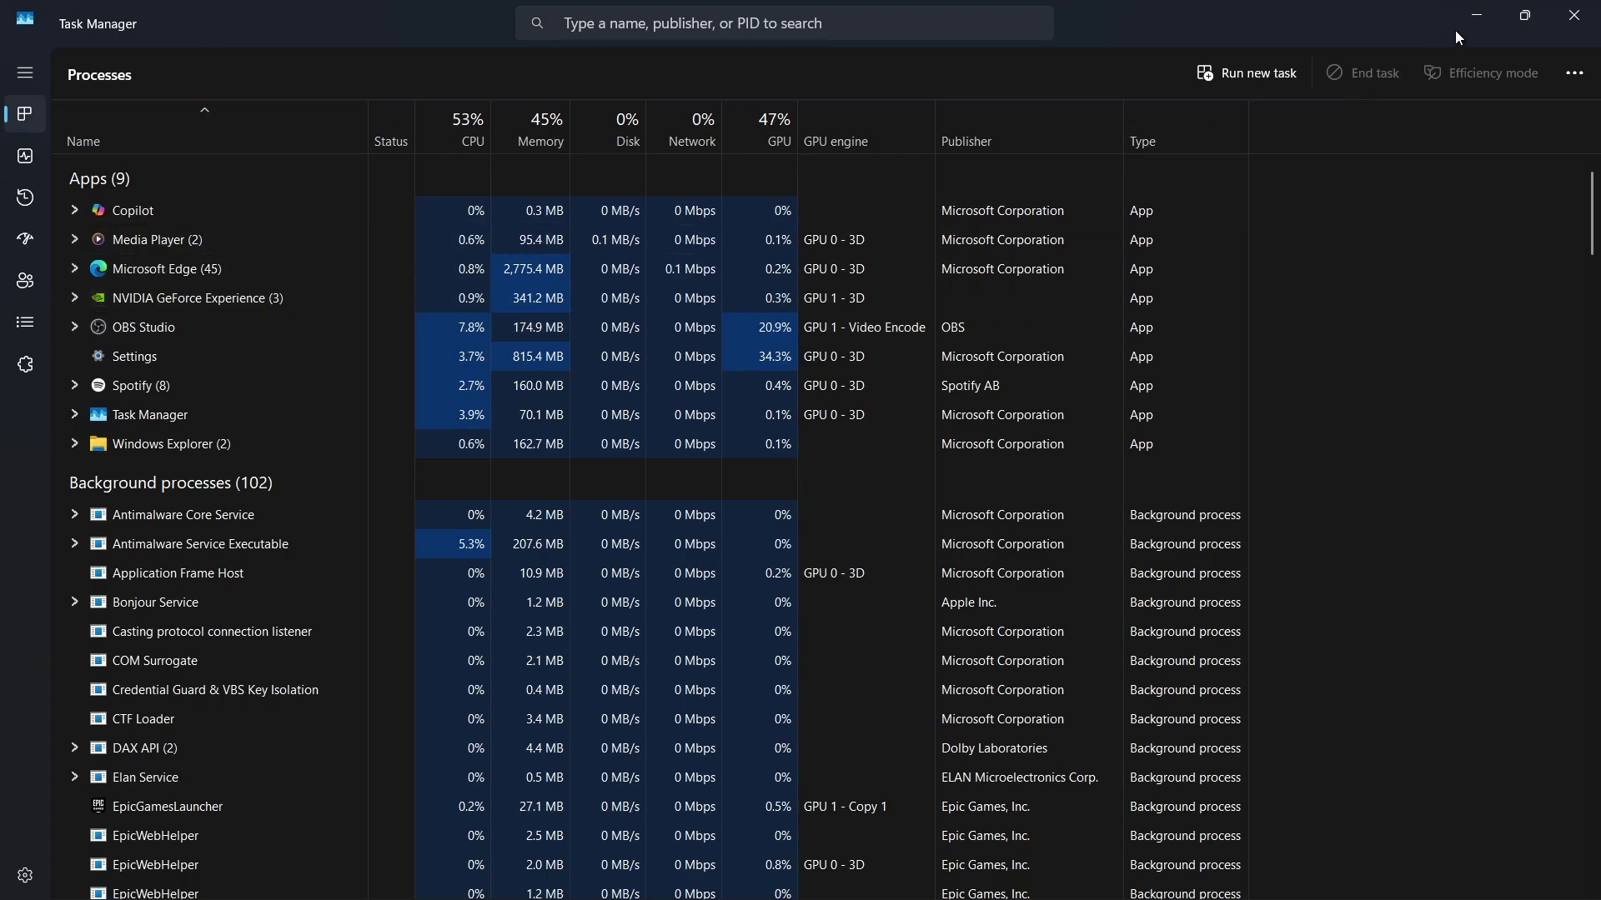
pyautogui.click(1477, 15)
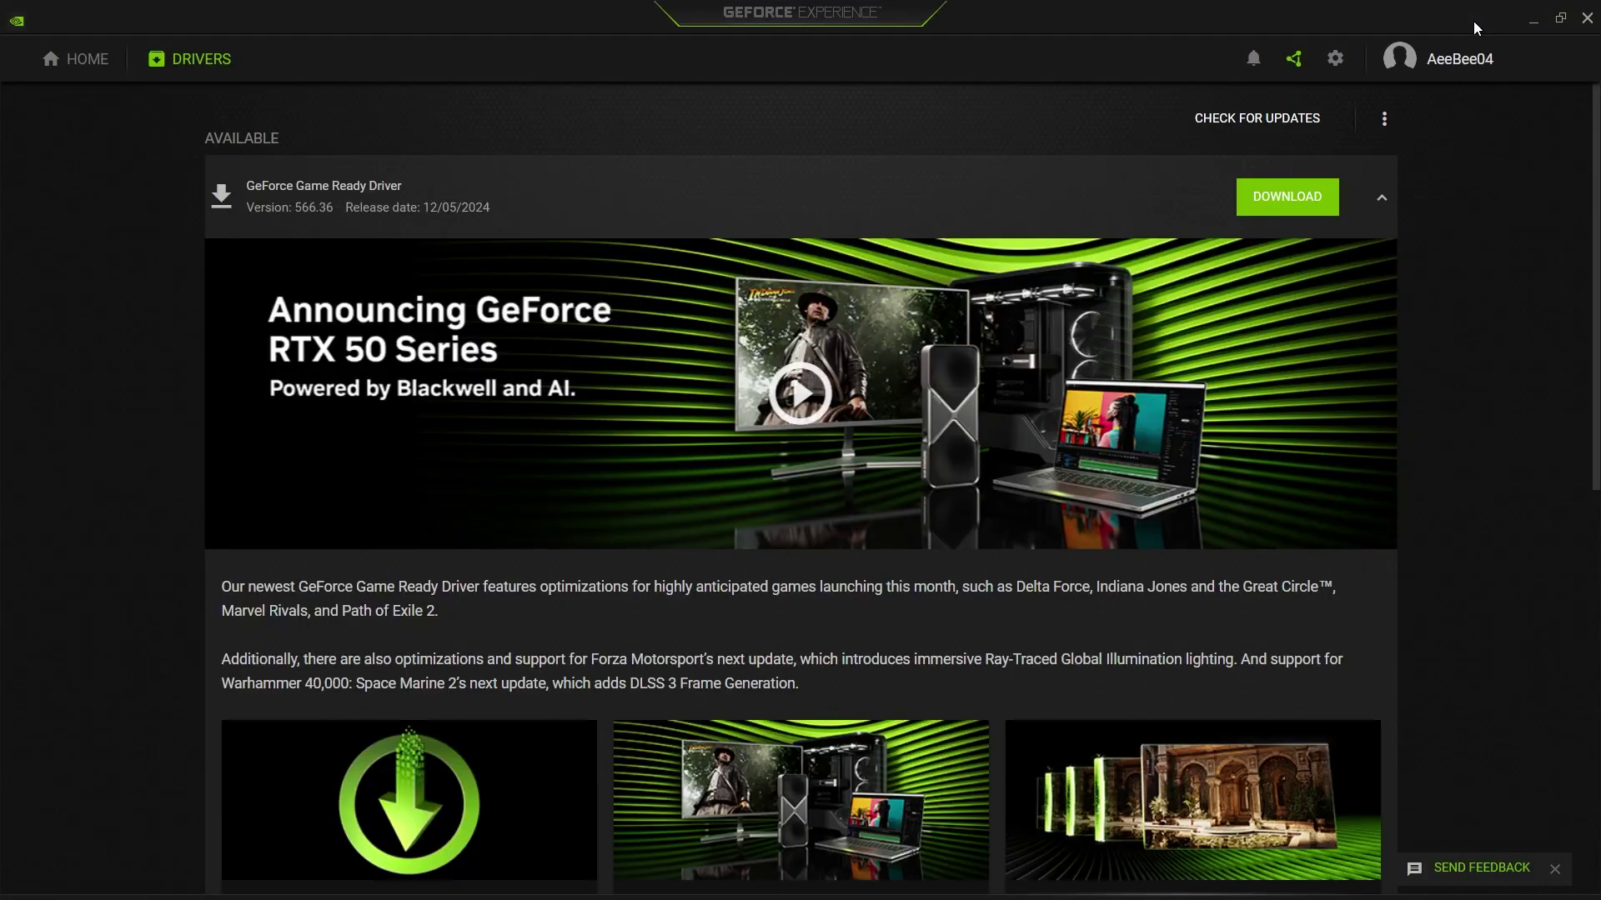
# Step: Minimize GeForce Experience to reveal the Settings HDR page
pyautogui.click(1535, 22)
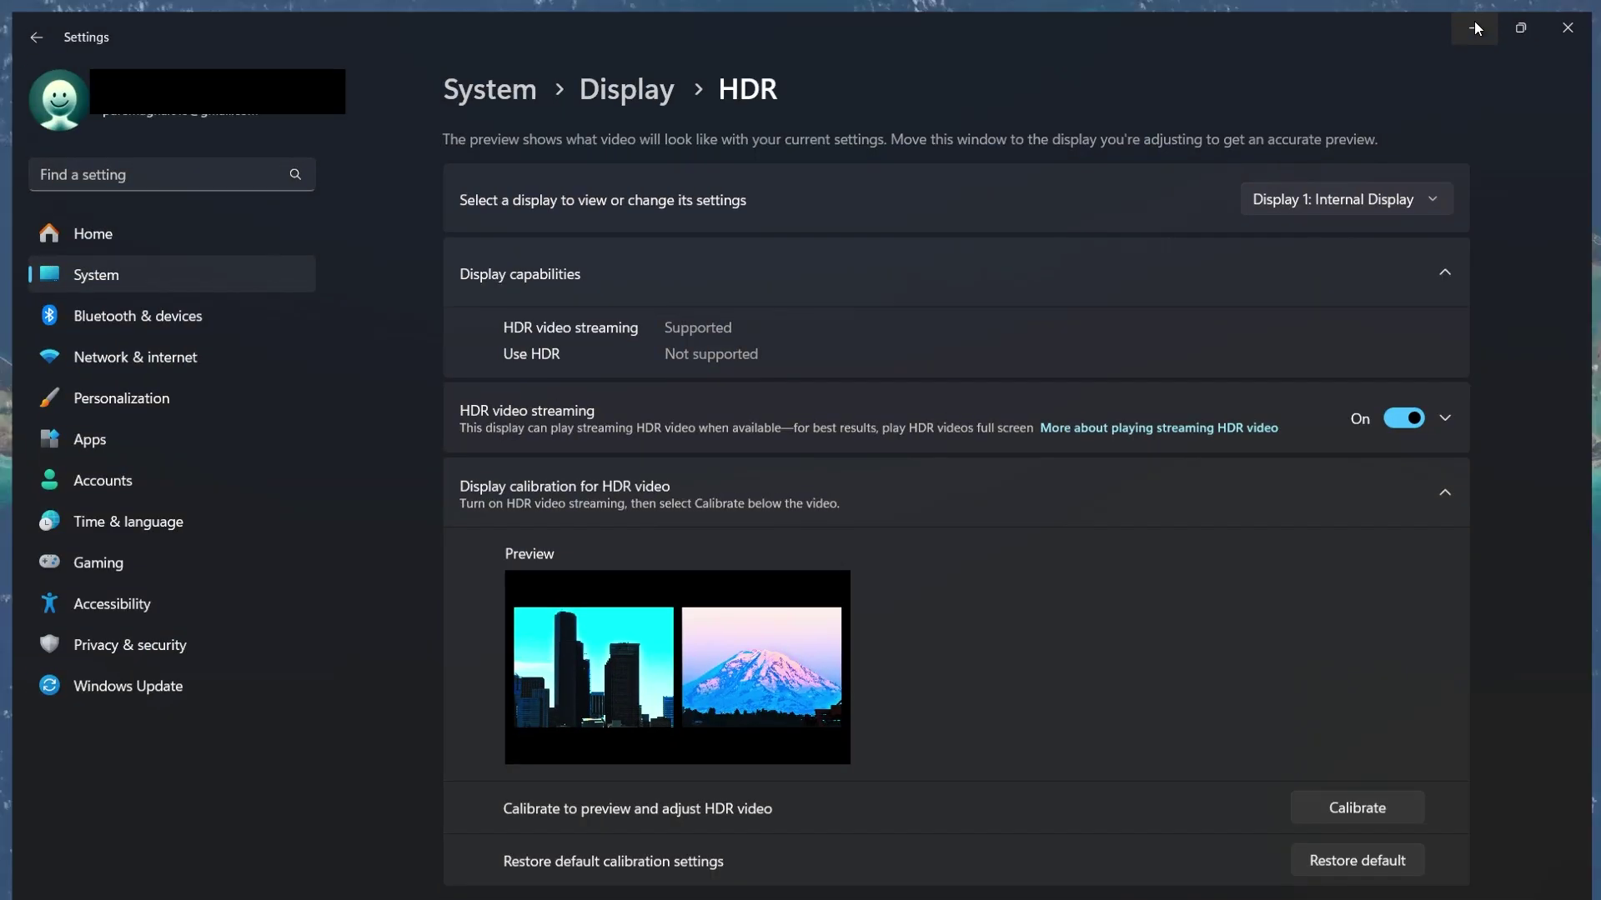